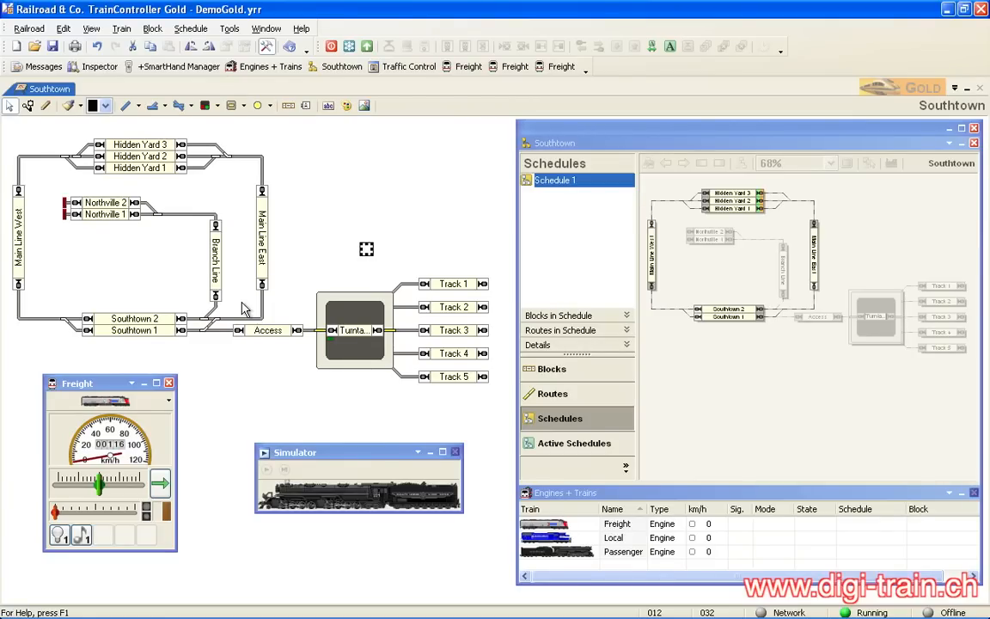
# - Create a new extended accessory in the extended accessories manager
pyautogui.click(232, 29)
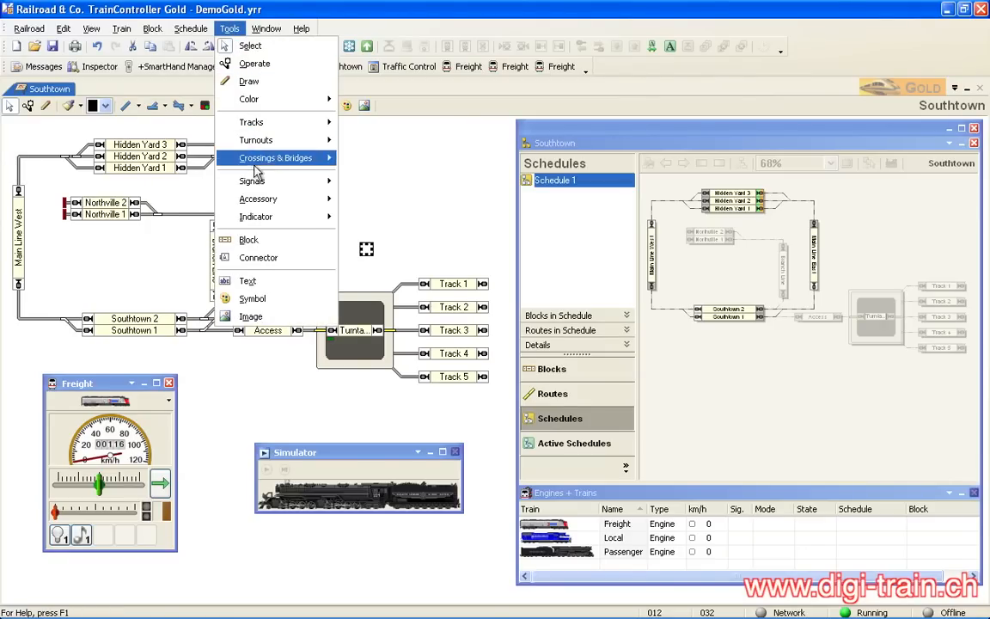
pyautogui.moveTo(258, 185)
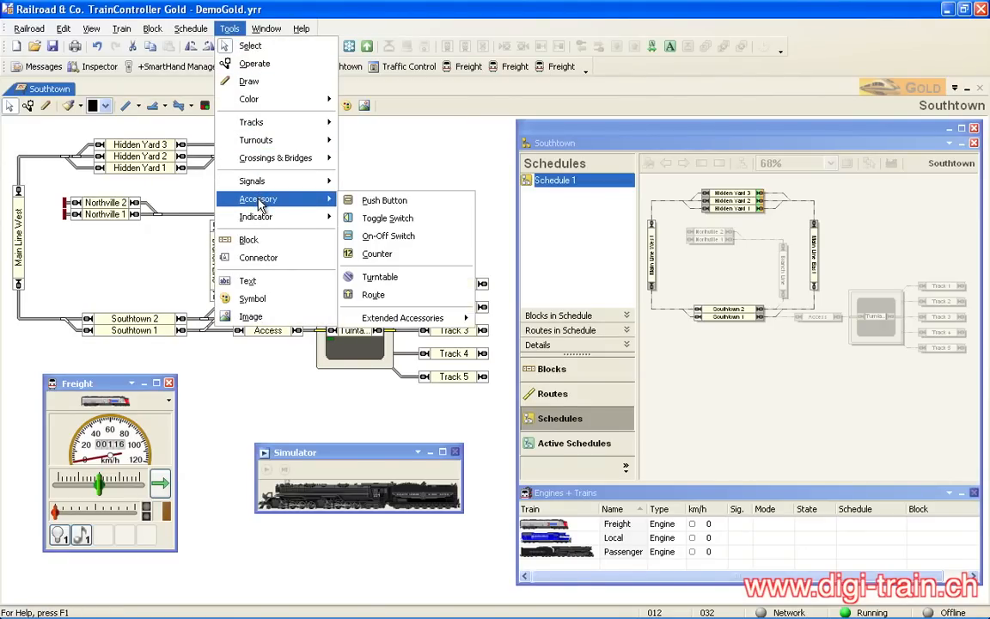
pyautogui.moveTo(403, 317)
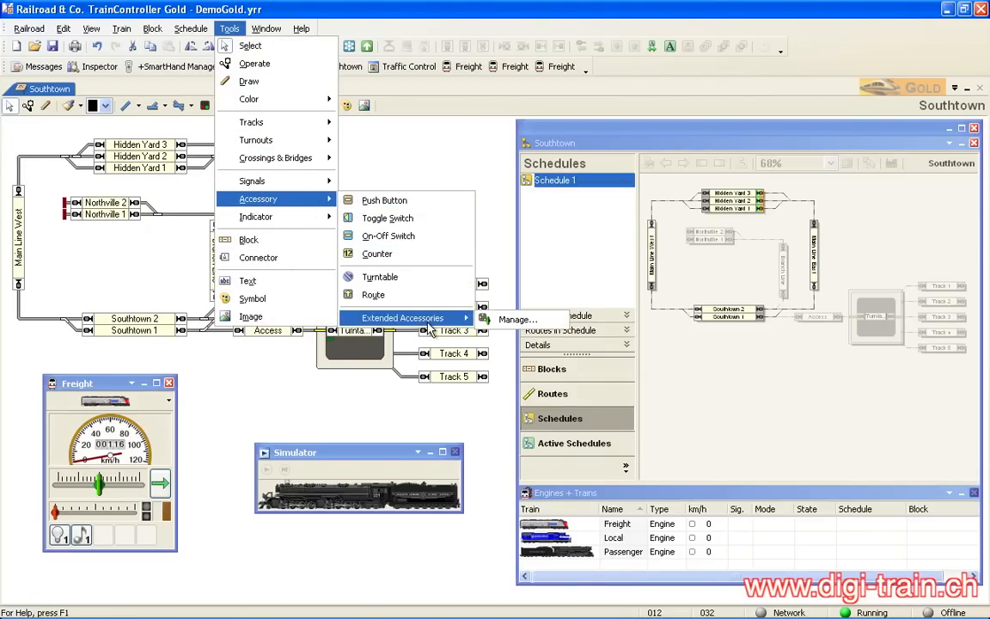
pyautogui.click(507, 322)
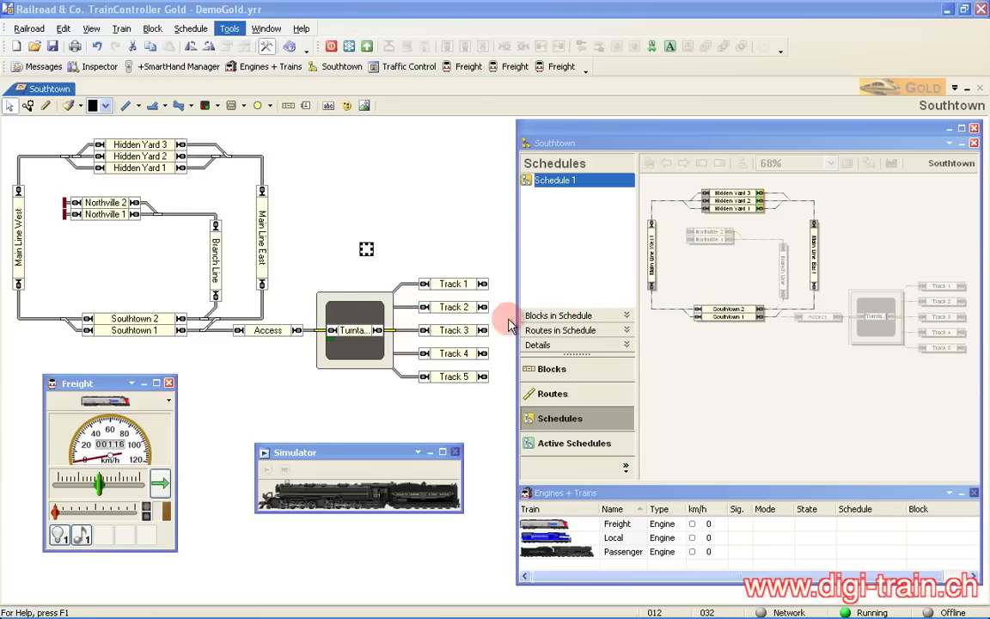
pyautogui.moveTo(436, 193); pyautogui.dragTo(359, 148)
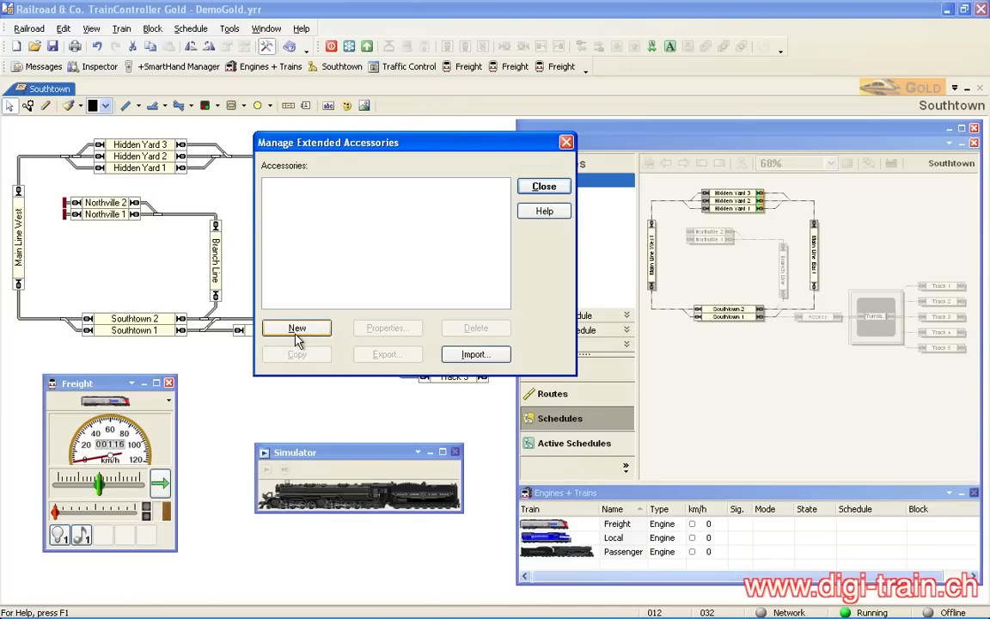
pyautogui.click(297, 329)
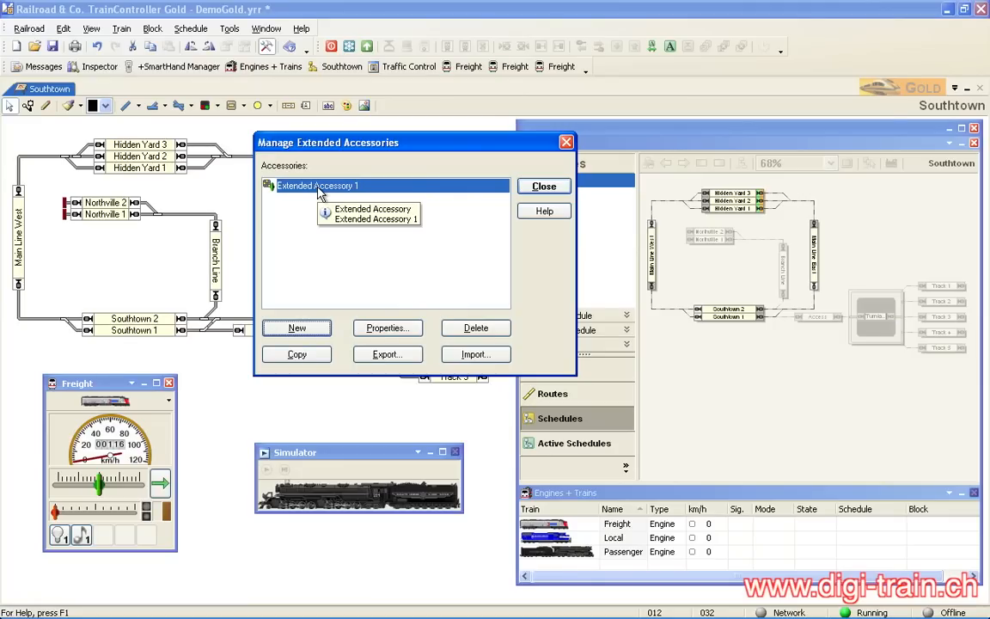
# - Open the new accessory's properties and place a Switch control in its single grid cell
pyautogui.click(391, 328)
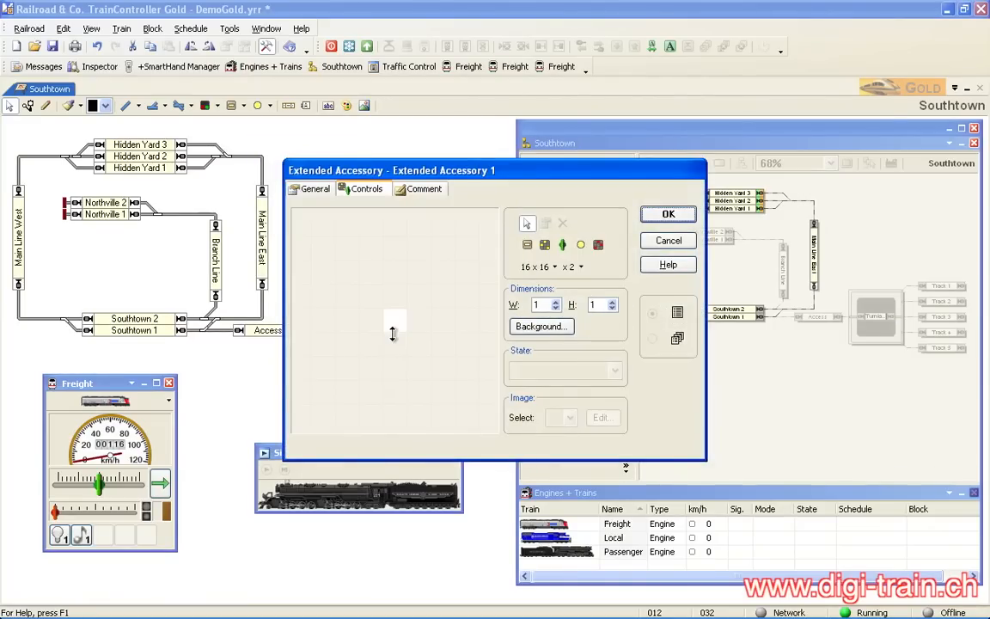
pyautogui.moveTo(395, 170); pyautogui.dragTo(399, 147)
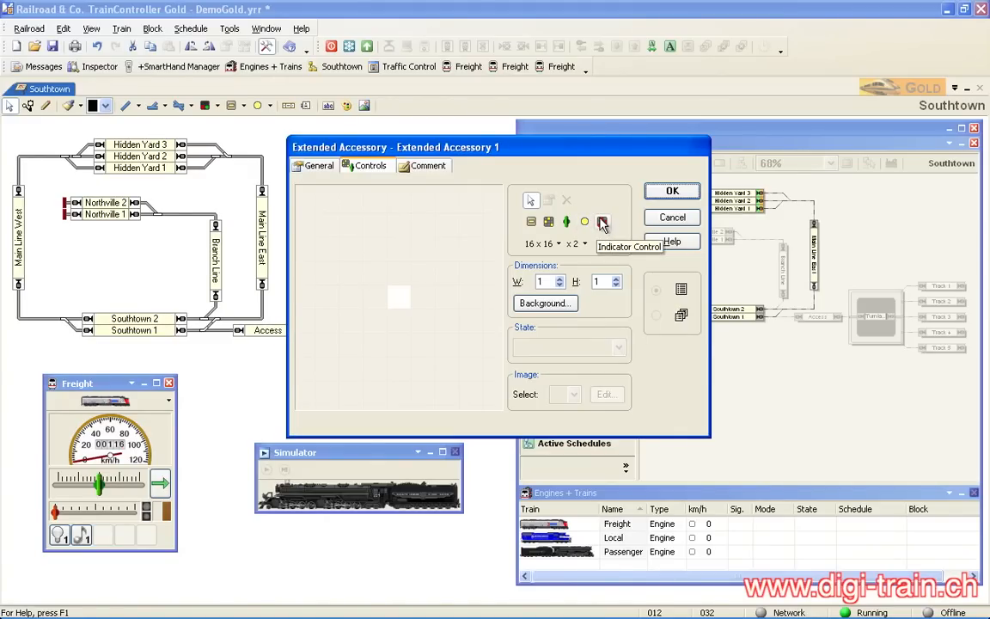
pyautogui.moveTo(608, 225); pyautogui.dragTo(365, 248)
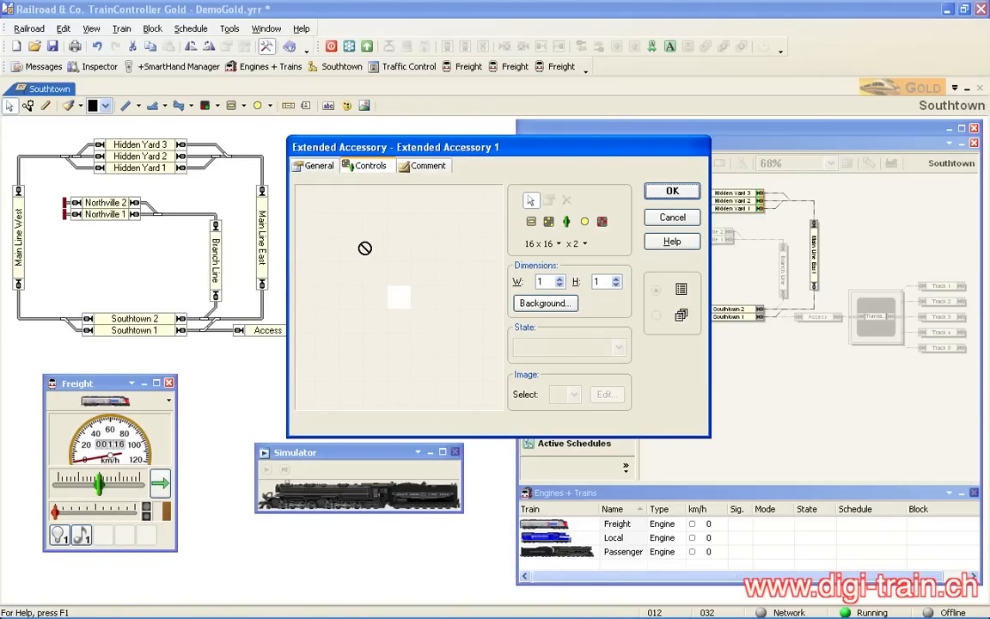
pyautogui.moveTo(365, 247); pyautogui.dragTo(532, 220)
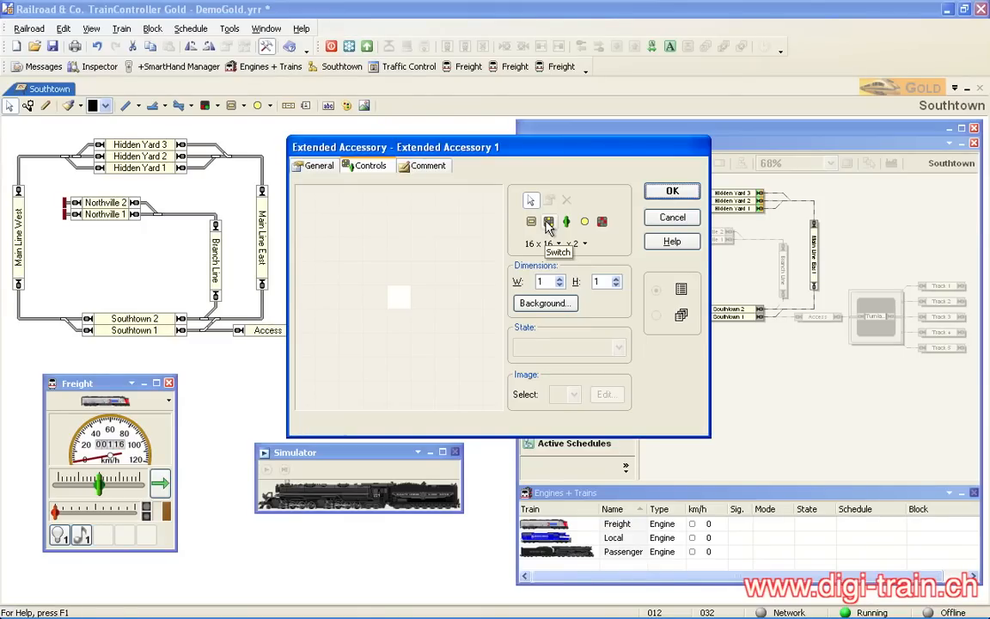
pyautogui.moveTo(548, 223); pyautogui.dragTo(399, 297)
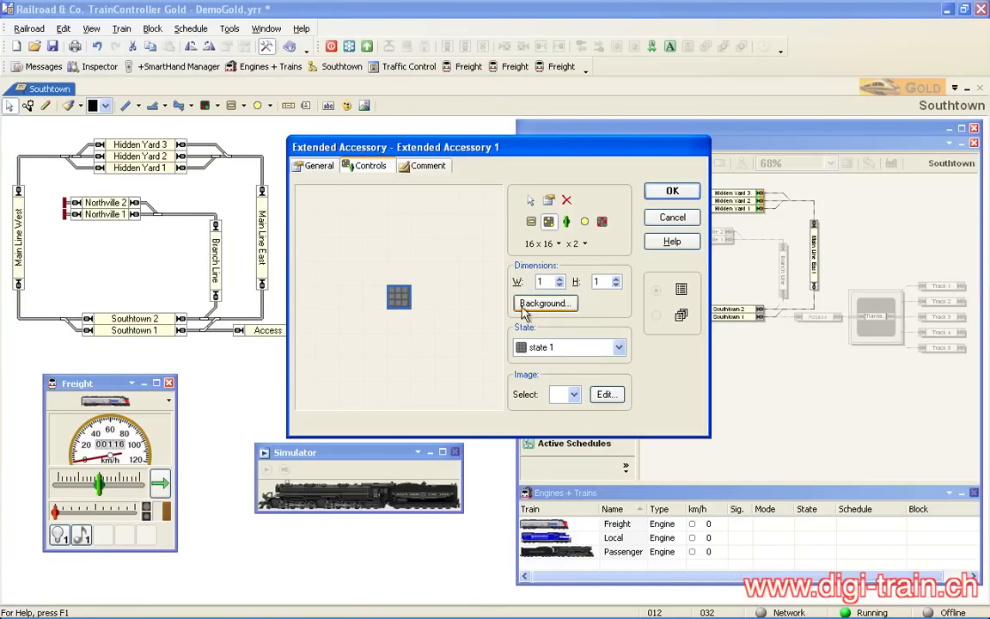
# - Widen the accessory to 3 cells and place a button control and an Indicator Control beside the switch
pyautogui.moveTo(531, 225); pyautogui.dragTo(400, 295)
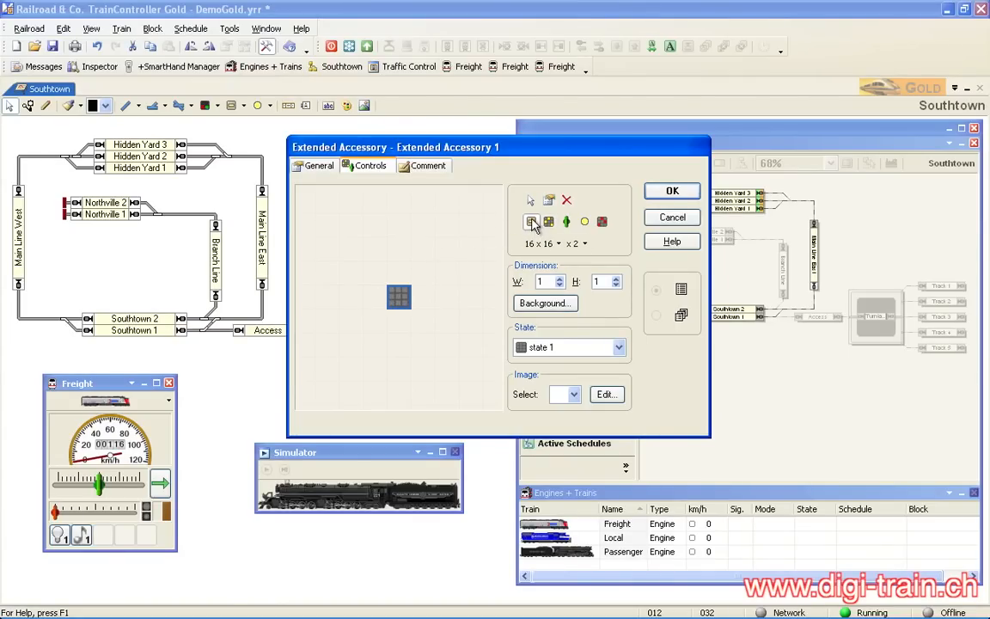
pyautogui.click(560, 279)
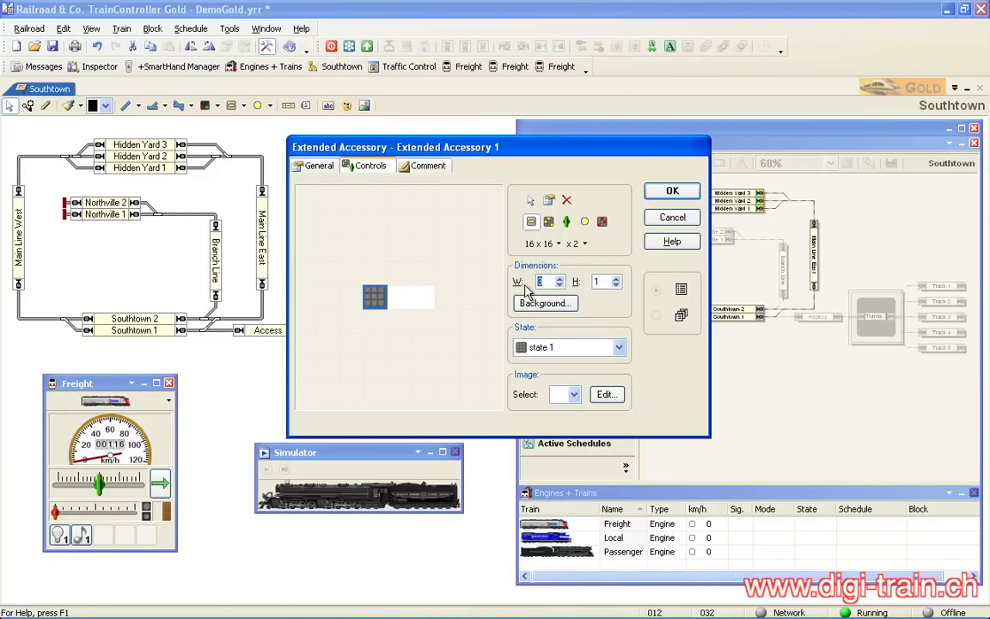
pyautogui.click(400, 297)
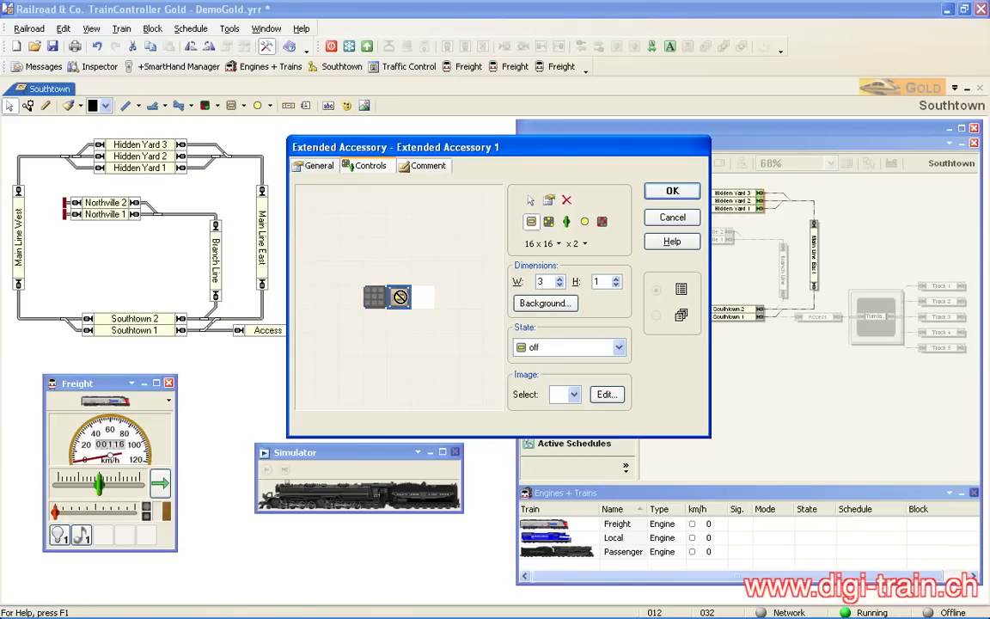
pyautogui.click(601, 221)
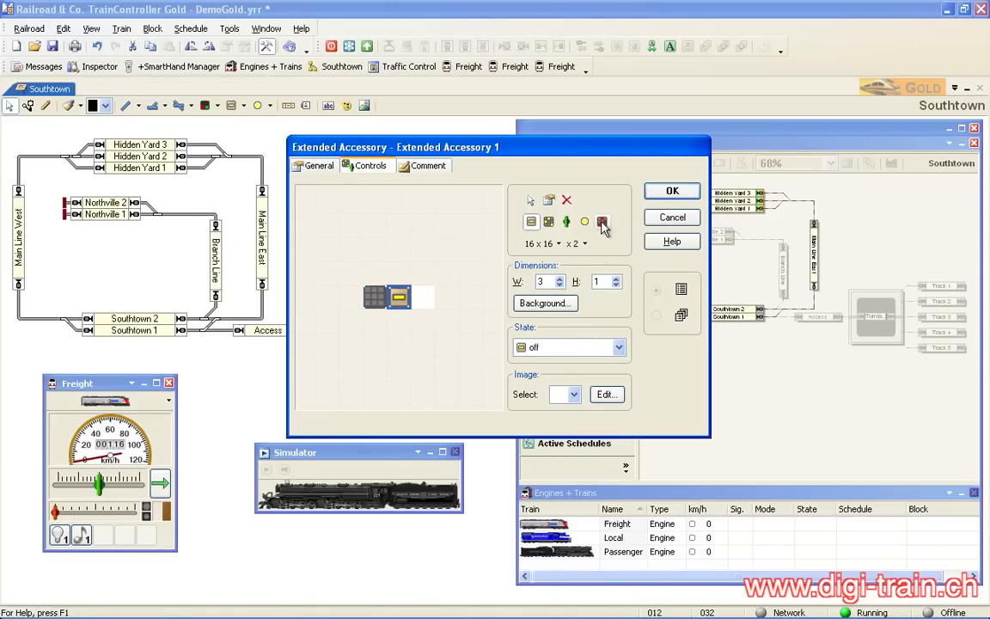
pyautogui.click(423, 297)
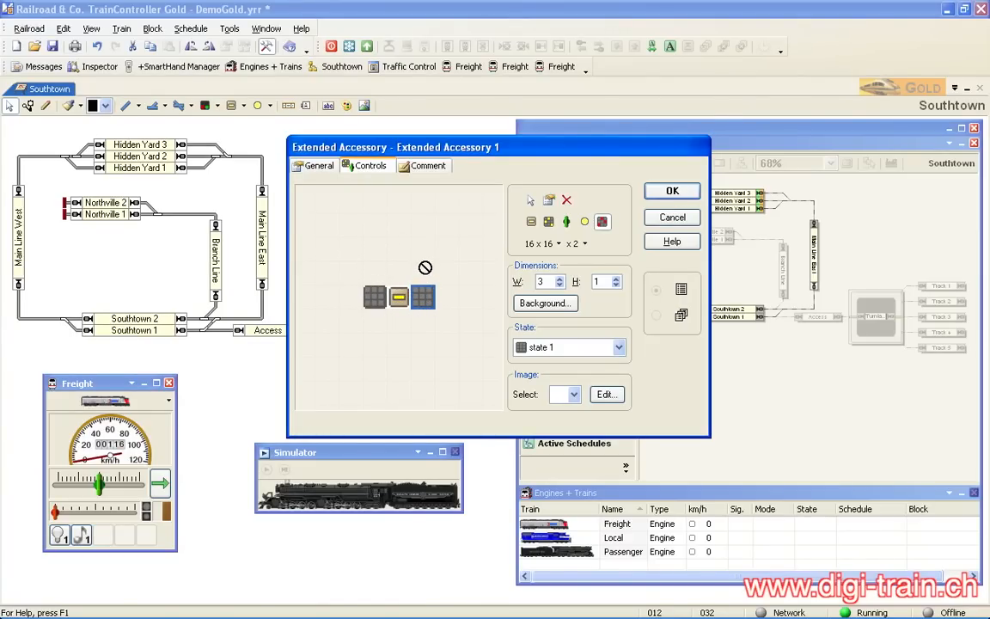
# - Delete the indicator and button controls and set the accessory's width back to 1, keeping only the switch
pyautogui.click(566, 201)
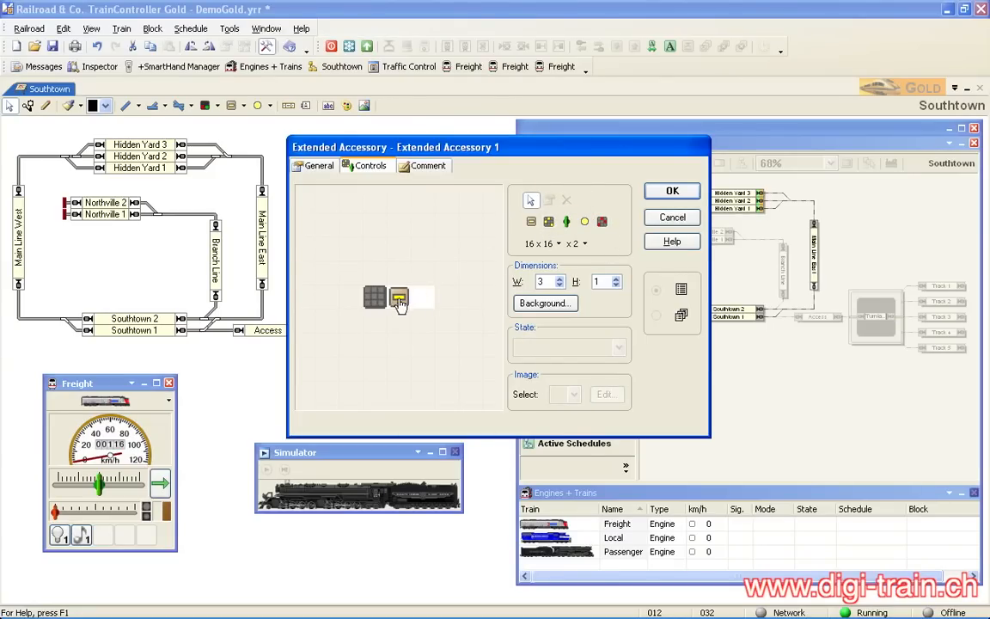
pyautogui.click(398, 297)
pyautogui.click(568, 201)
pyautogui.click(559, 285)
pyautogui.click(560, 286)
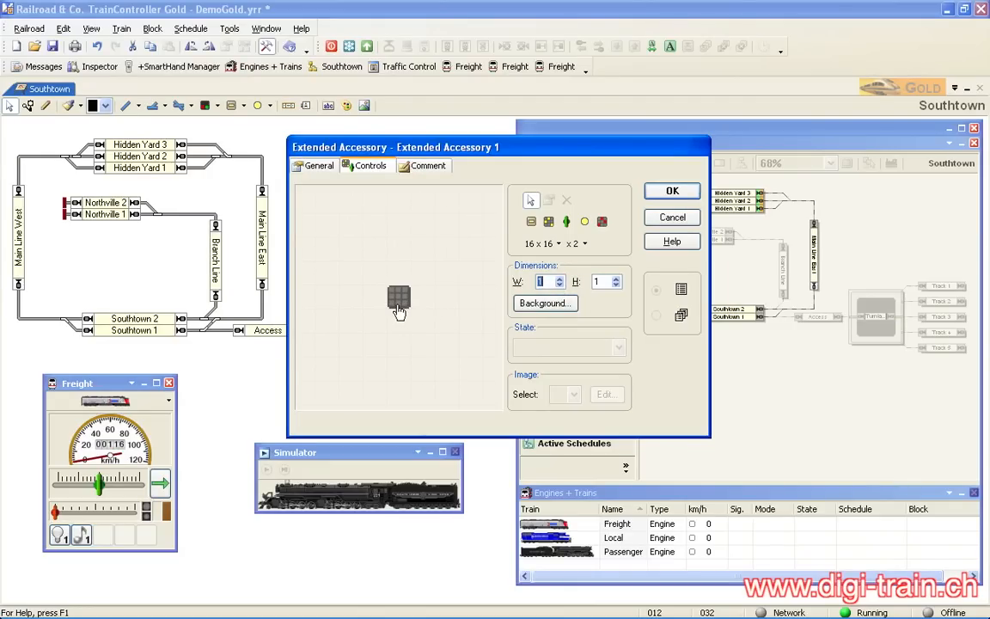
# - Open the properties of the placed switch and add two more states to it
pyautogui.click(397, 298)
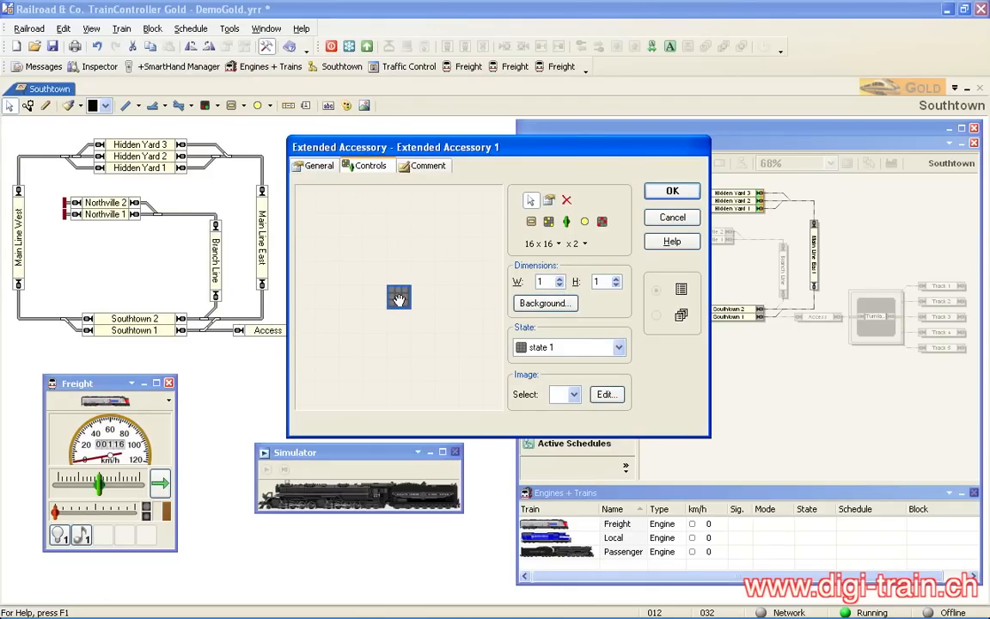
pyautogui.click(618, 348)
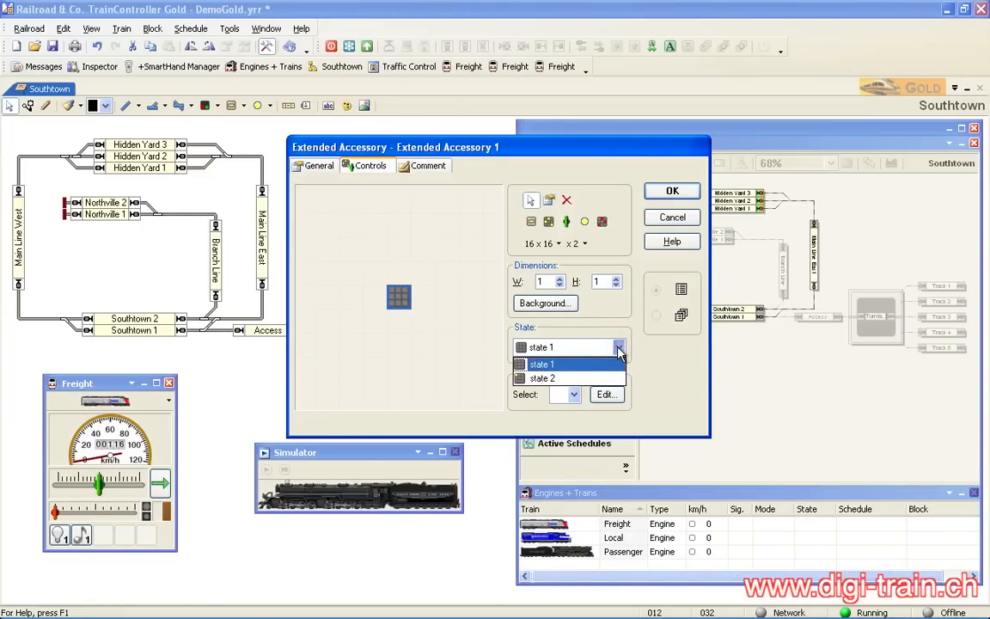
pyautogui.click(619, 348)
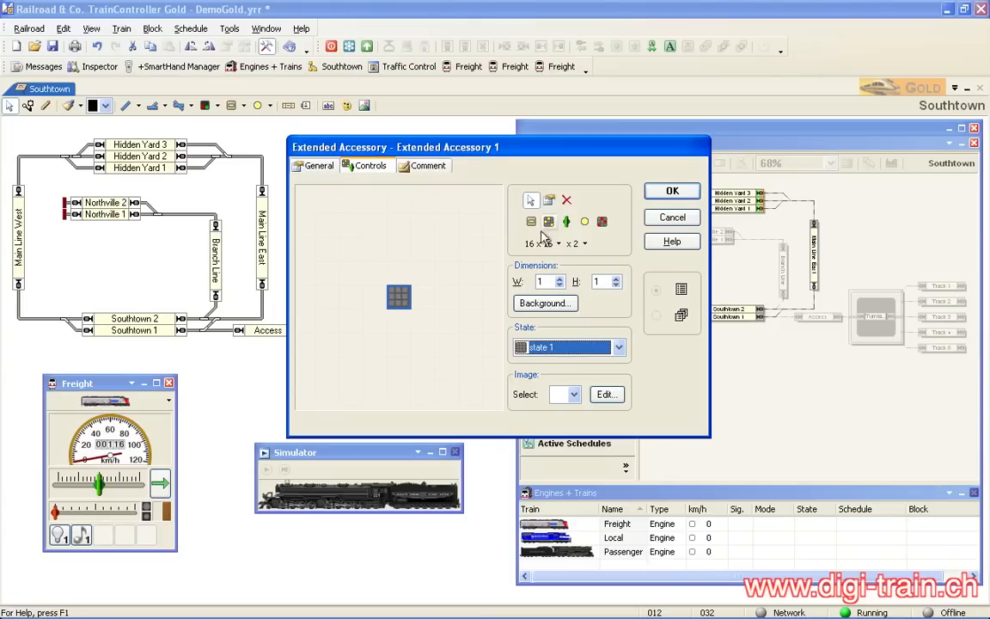
pyautogui.click(618, 347)
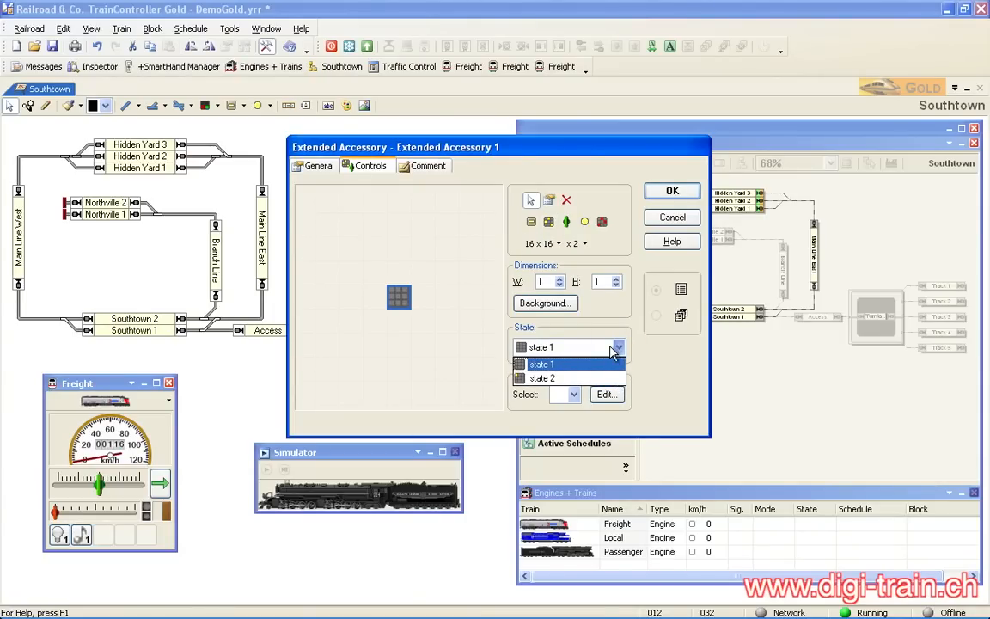
pyautogui.click(619, 348)
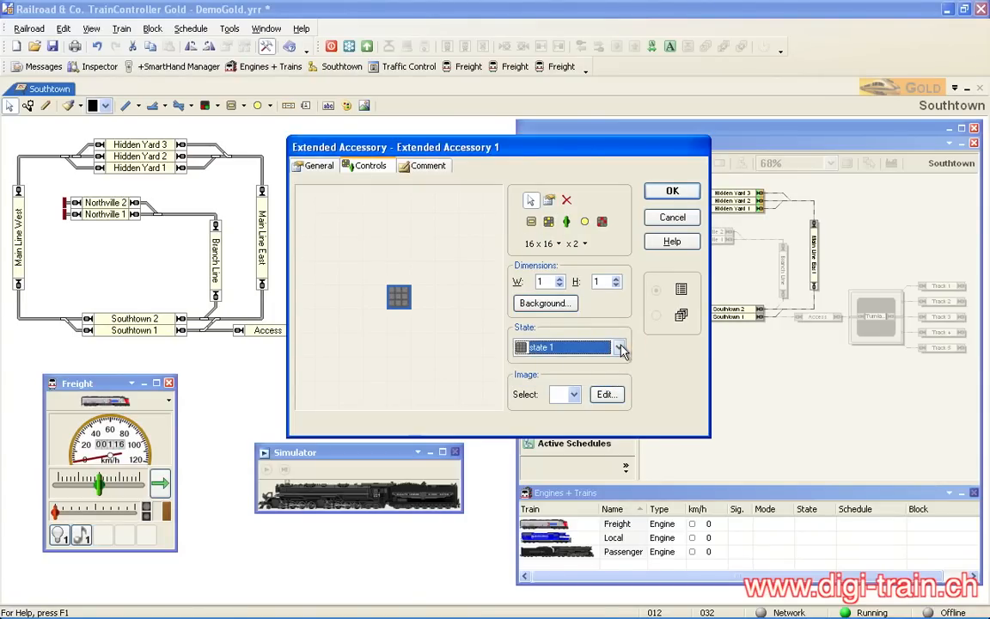
pyautogui.click(548, 203)
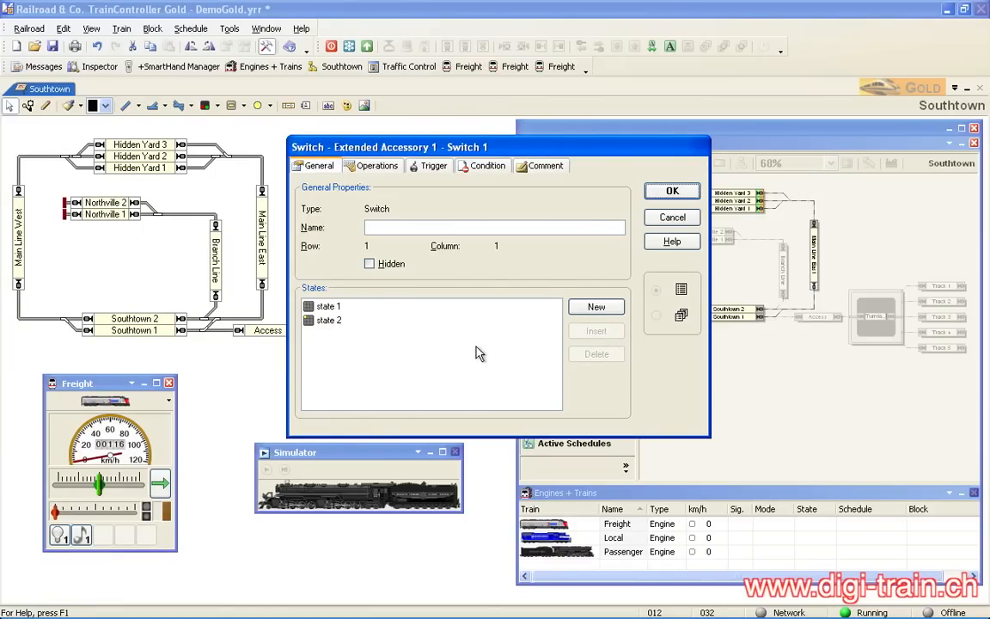
pyautogui.click(600, 311)
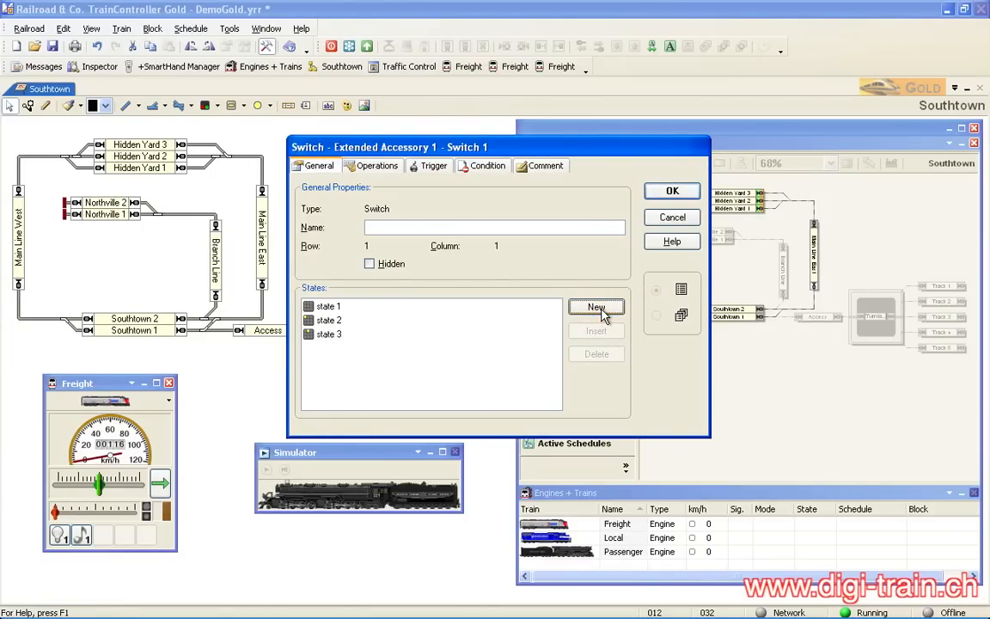
pyautogui.click(601, 311)
# - Add a Switch Command from the accessory operations to the switch's operations
pyautogui.click(378, 169)
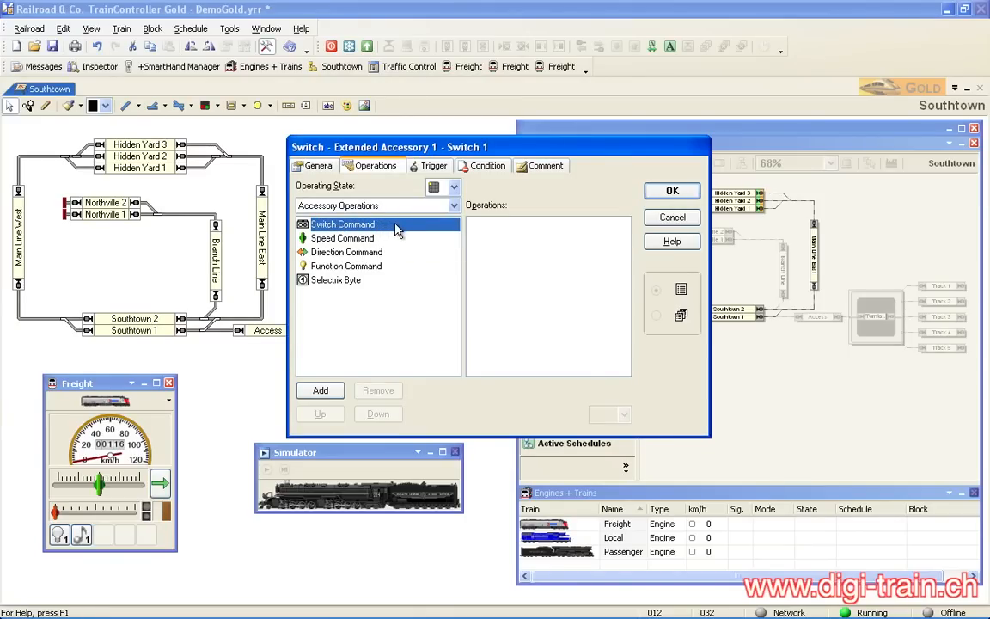
pyautogui.click(332, 240)
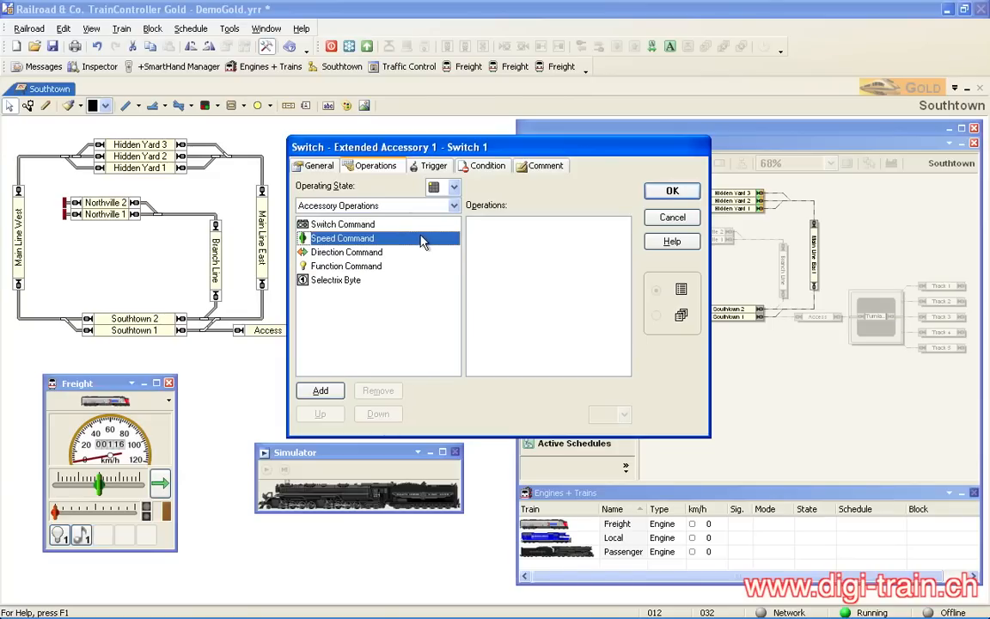
pyautogui.click(347, 254)
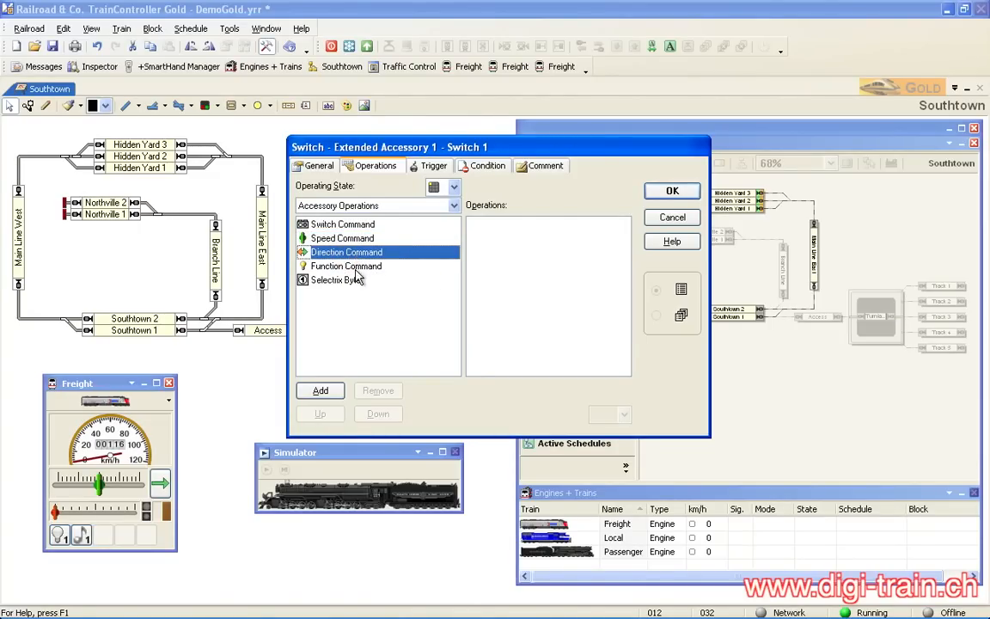
pyautogui.click(357, 268)
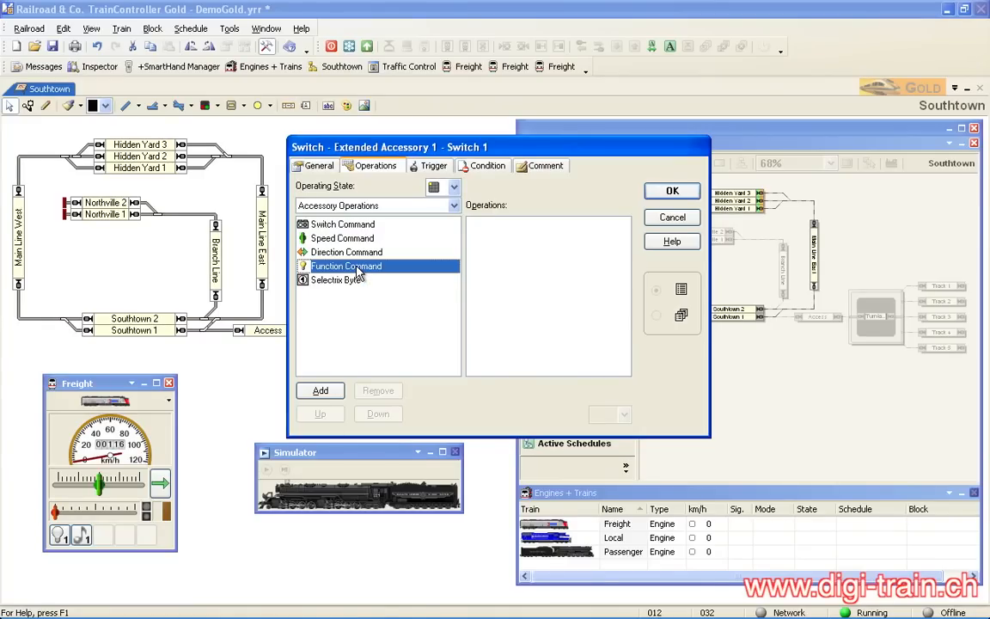
pyautogui.click(348, 282)
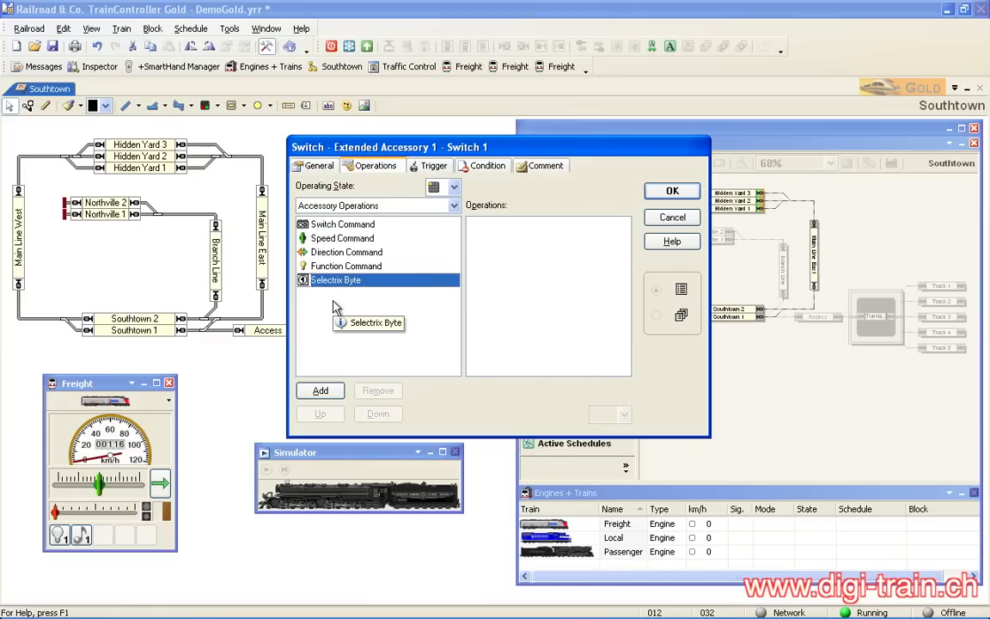
pyautogui.click(358, 225)
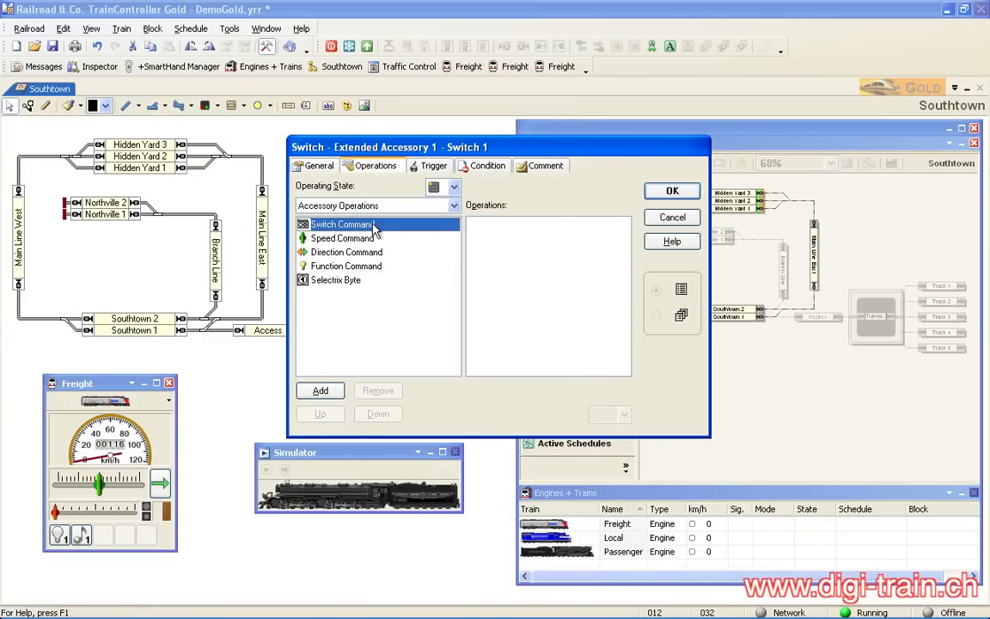
pyautogui.click(316, 390)
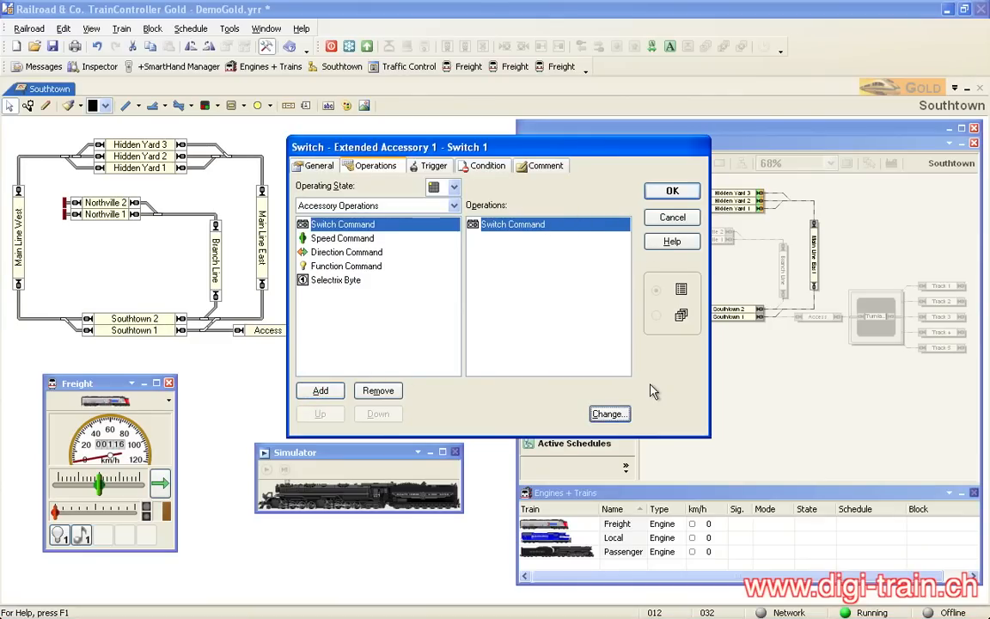
# - Configure the added Switch Command operation to output state 1 with Toggle Contacts and base address plus 0
pyautogui.doubleClick(513, 225)
pyautogui.moveTo(504, 220); pyautogui.dragTo(496, 195)
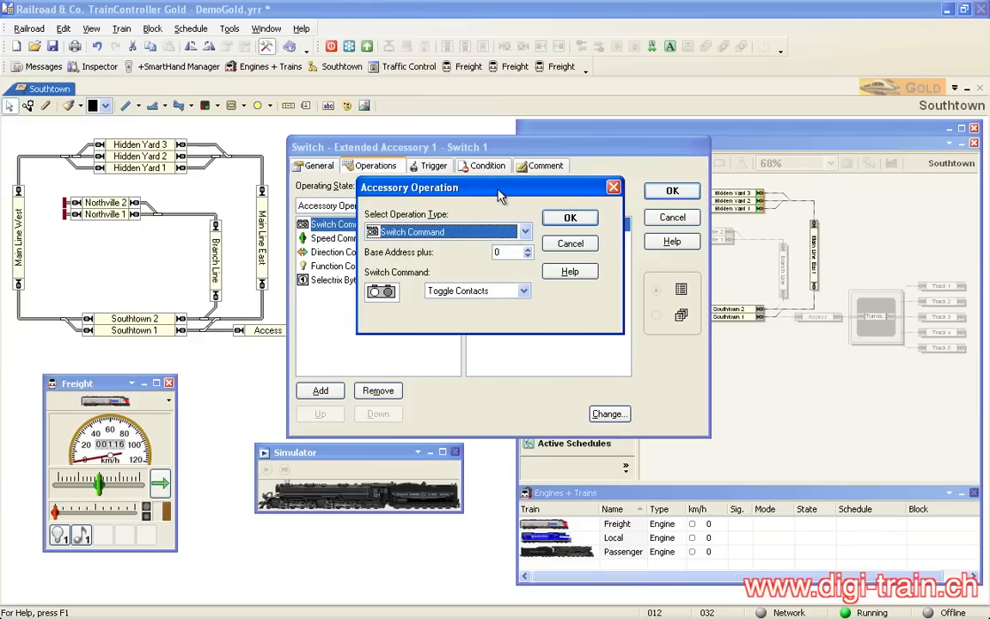
pyautogui.moveTo(498, 192); pyautogui.dragTo(550, 164)
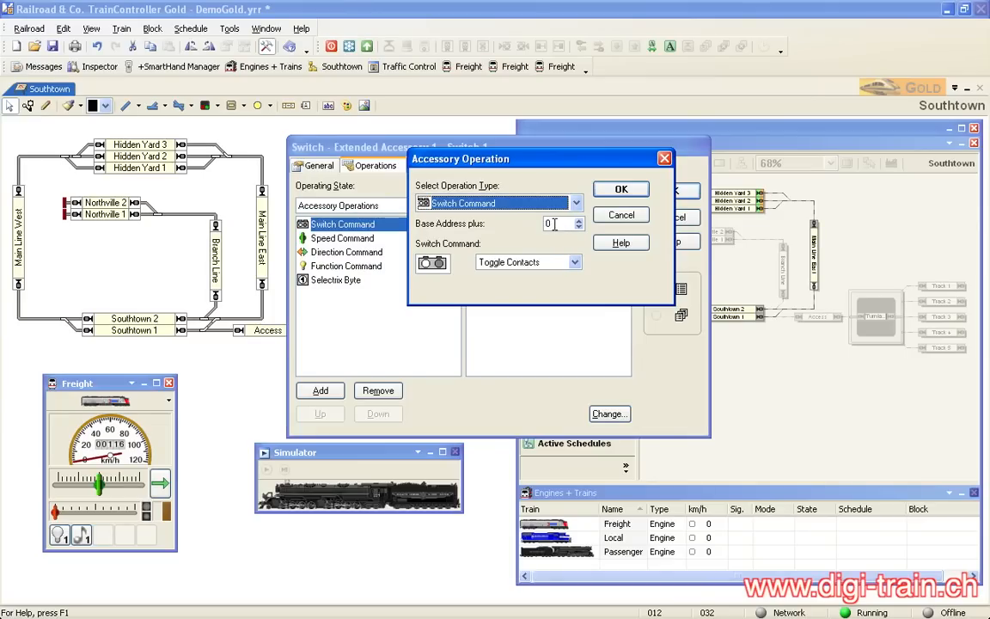
pyautogui.click(521, 262)
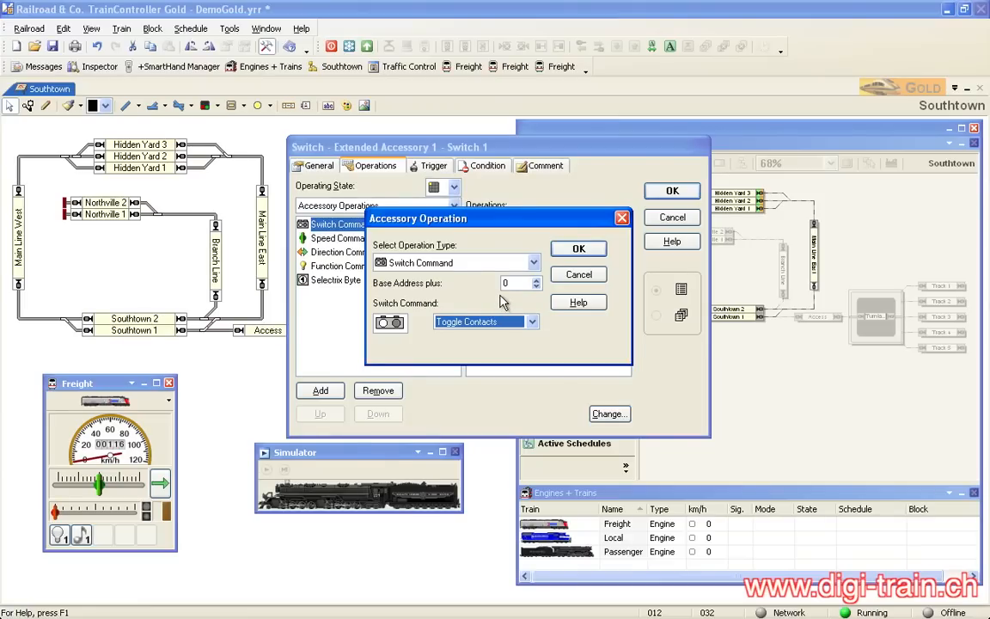
pyautogui.click(579, 250)
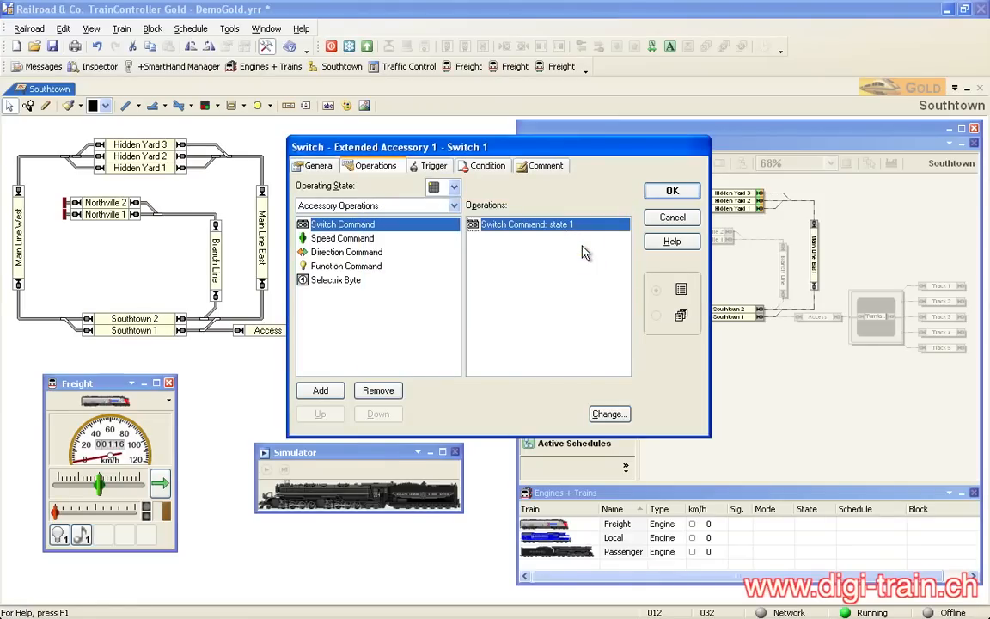
# - For operating state 1, add a Switch Command operation and set its contact output to state 2
pyautogui.click(454, 187)
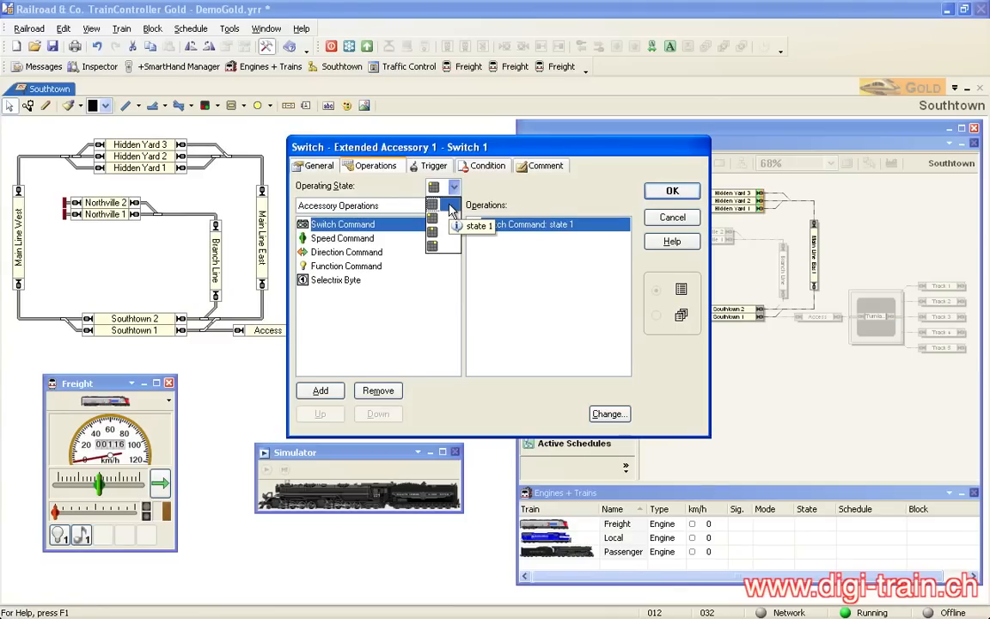
pyautogui.click(450, 207)
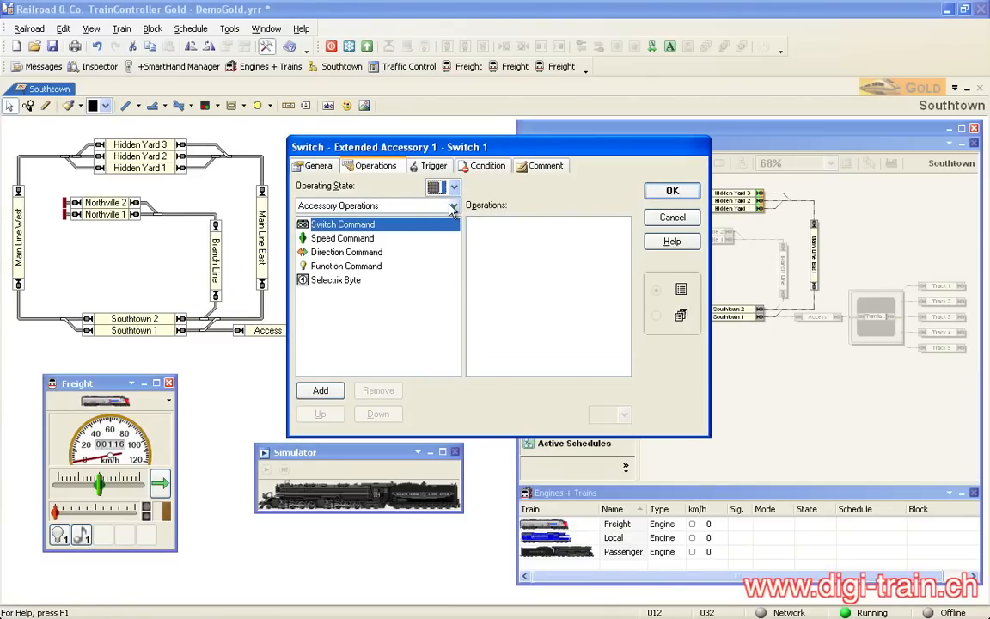
pyautogui.click(329, 392)
pyautogui.doubleClick(553, 225)
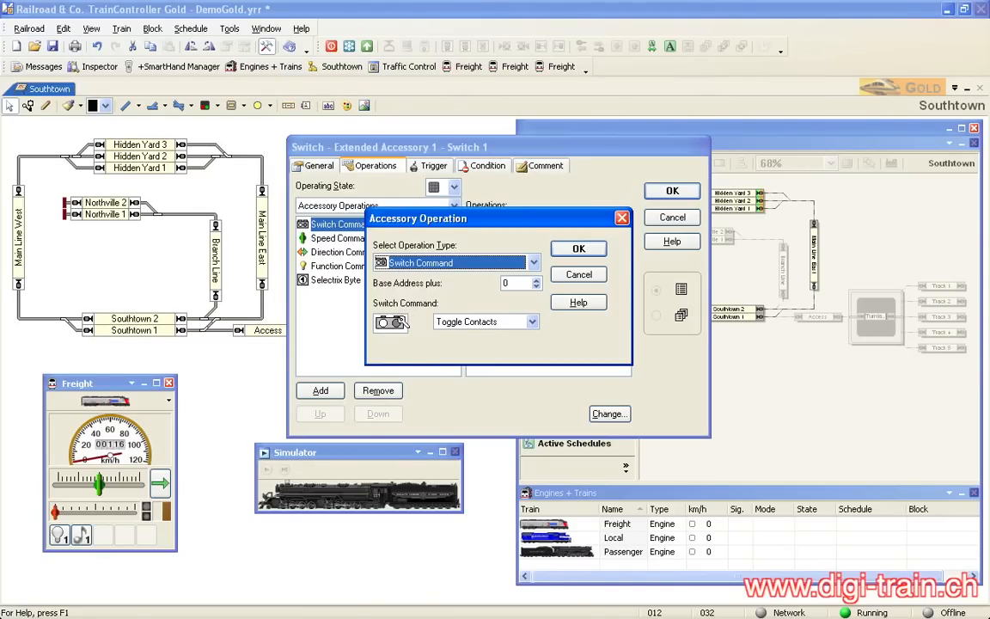
pyautogui.click(390, 322)
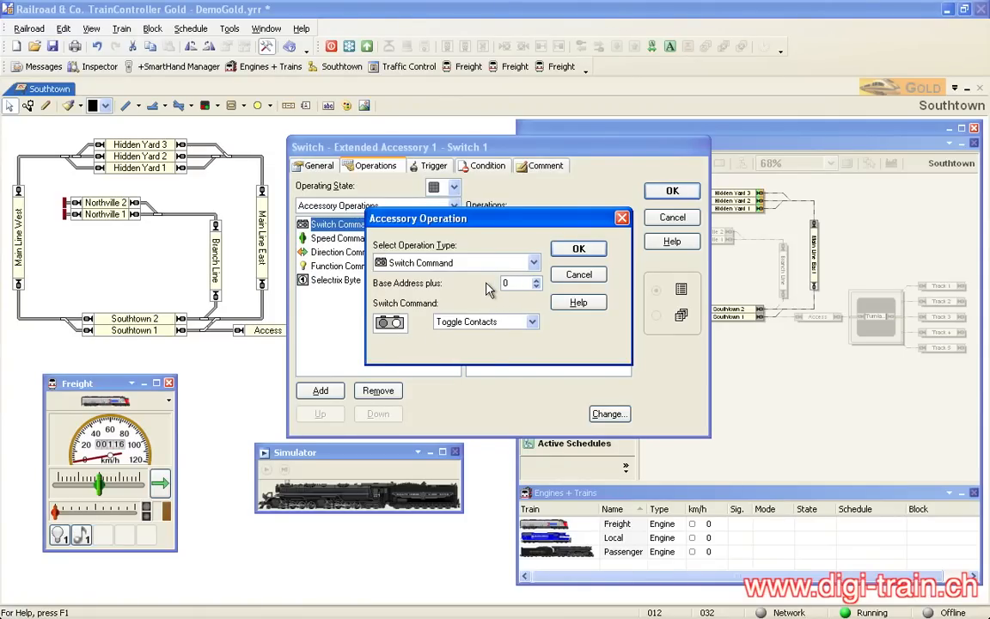
pyautogui.click(594, 249)
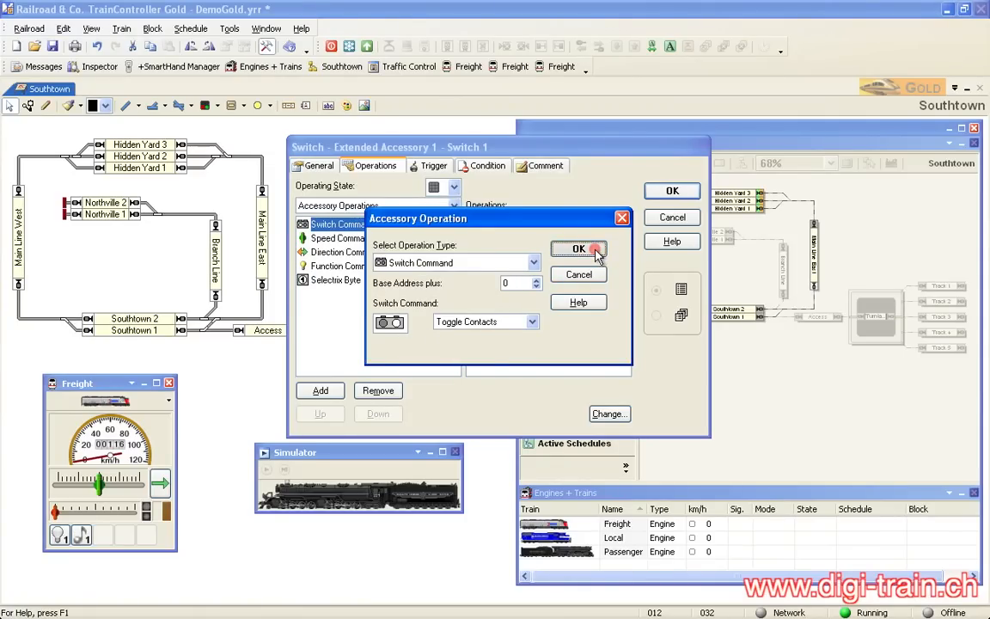
# - For operating state 2, add a Switch Command with base address plus 1 and its contact output set to state 2
pyautogui.click(453, 187)
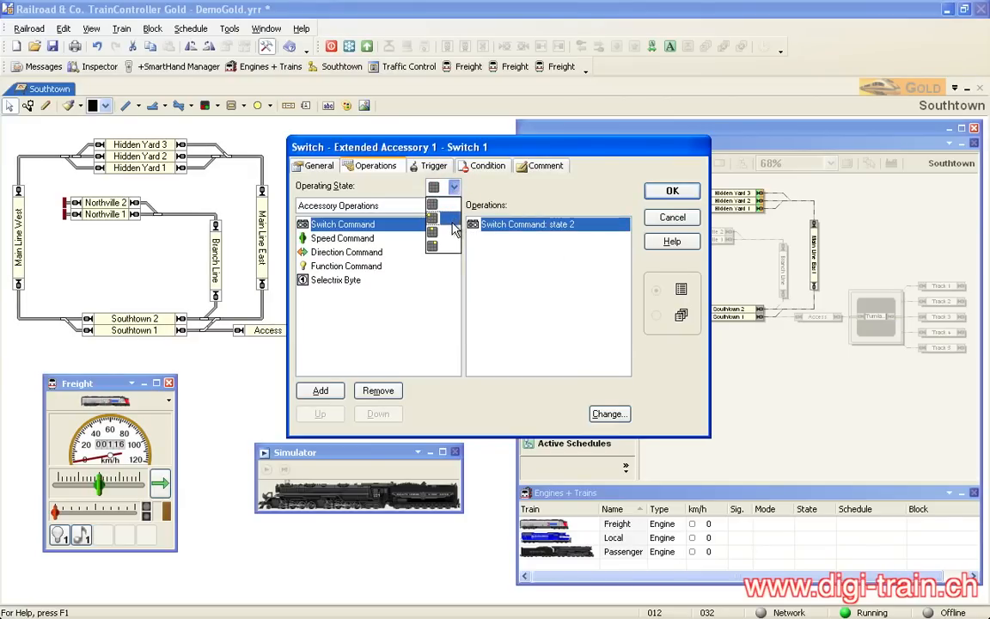
pyautogui.click(452, 222)
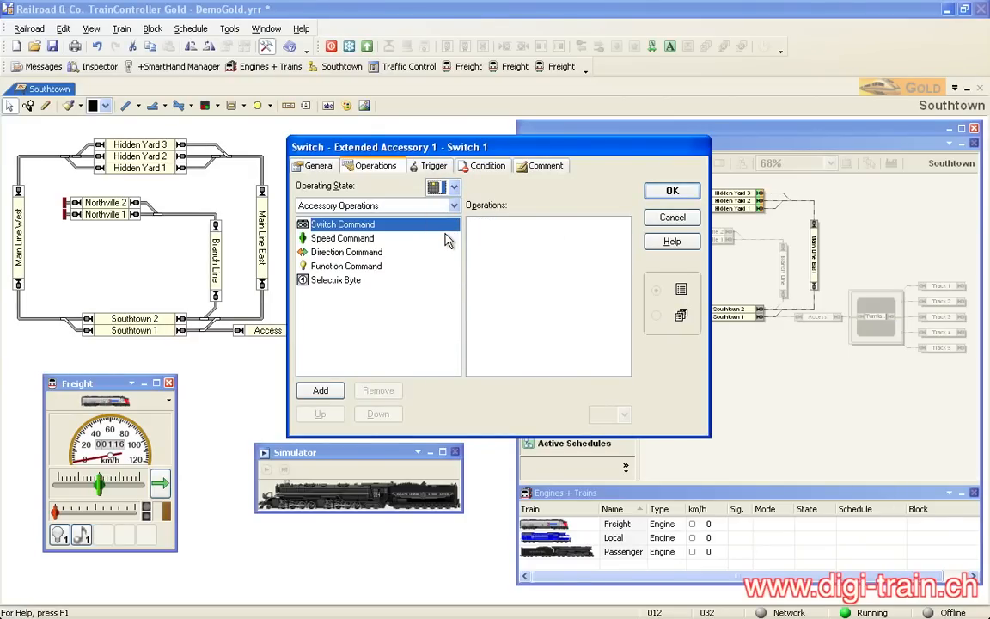
pyautogui.click(340, 394)
pyautogui.doubleClick(497, 225)
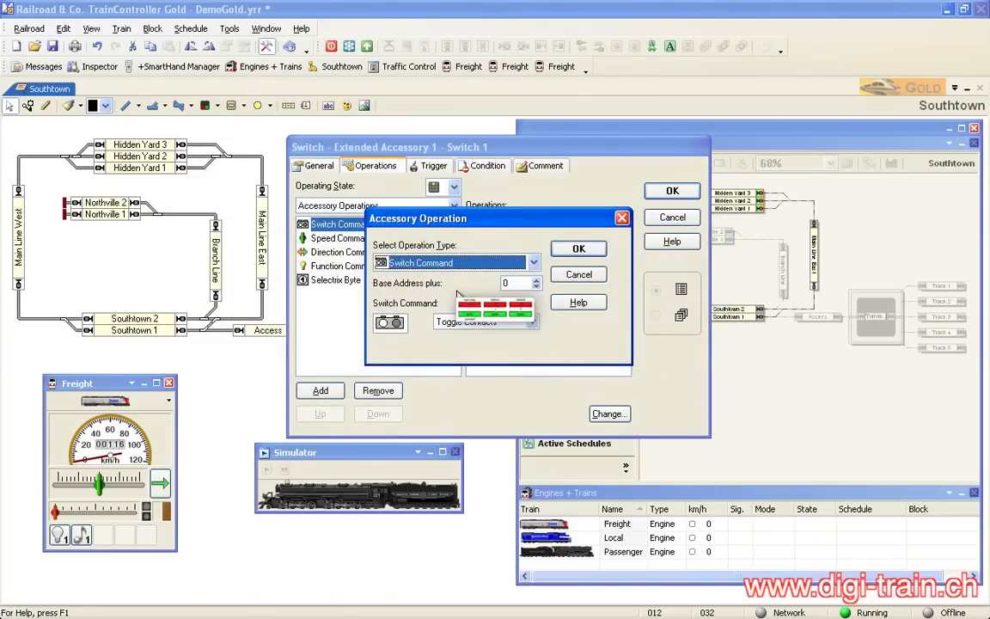
pyautogui.click(400, 323)
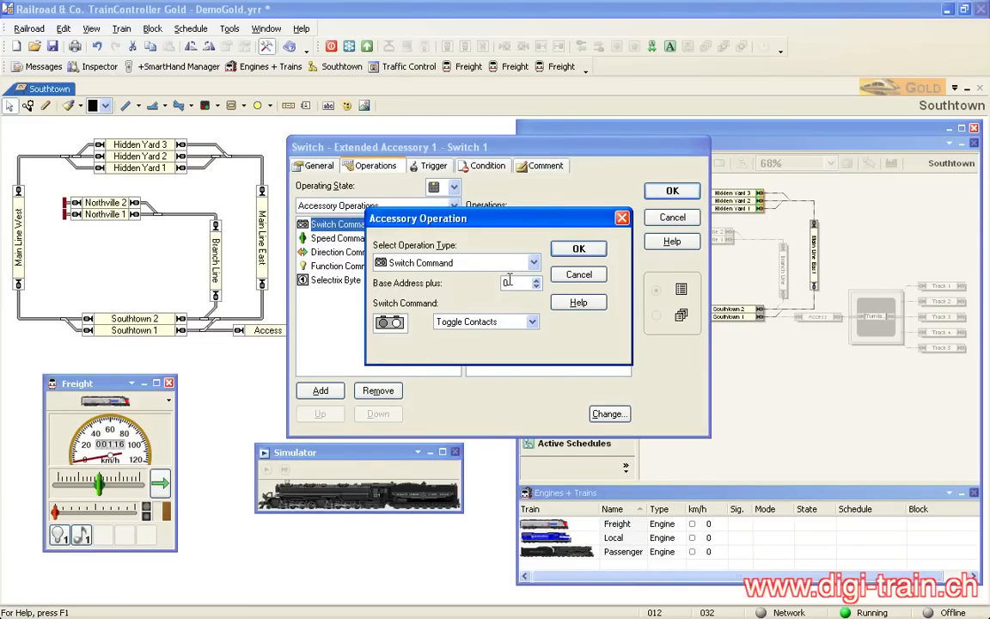
pyautogui.moveTo(515, 283); pyautogui.dragTo(496, 285)
pyautogui.write('1')
pyautogui.click(576, 251)
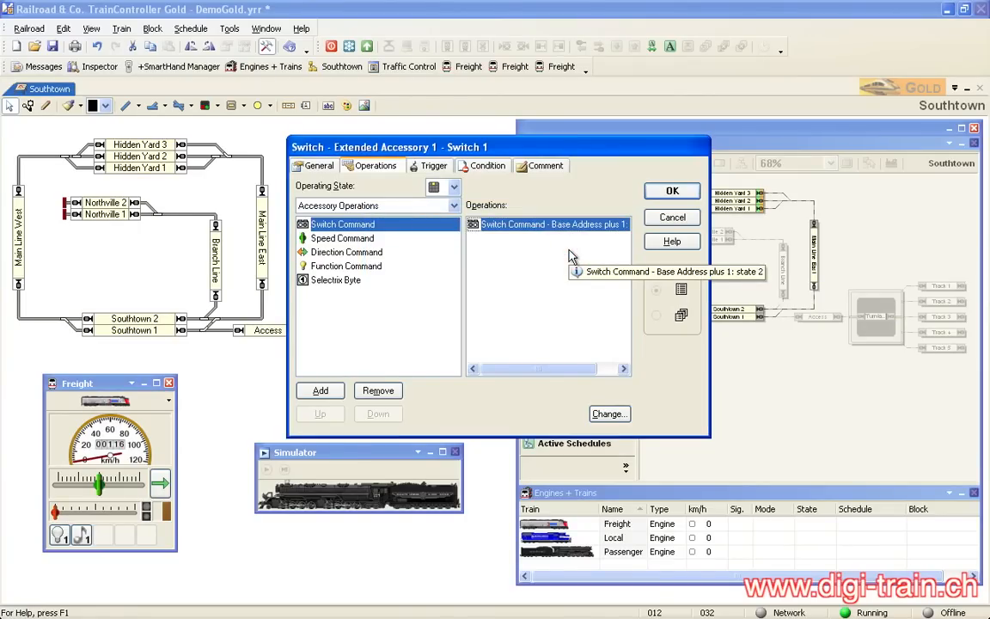
# - For operating state 3, add a Switch Command with base address plus 2, choose its contact output, and confirm the switch's properties
pyautogui.click(454, 186)
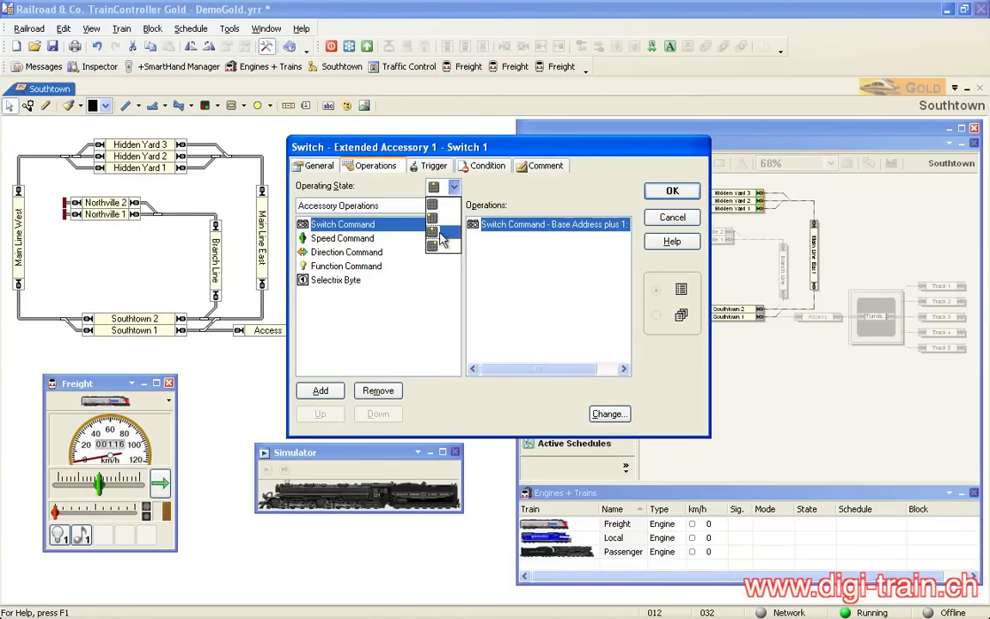
pyautogui.click(440, 234)
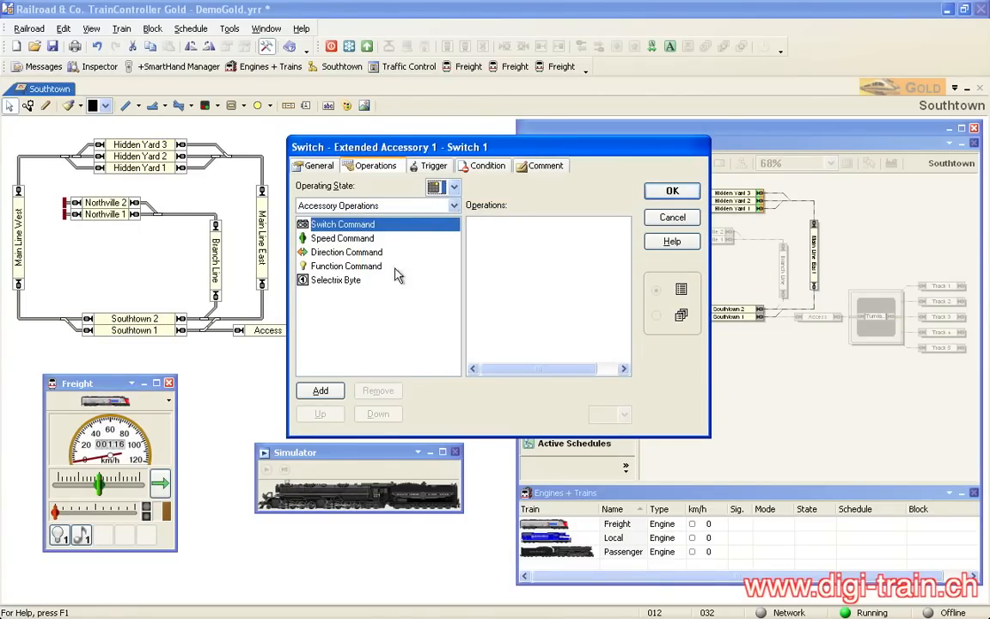
pyautogui.click(320, 391)
pyautogui.doubleClick(524, 226)
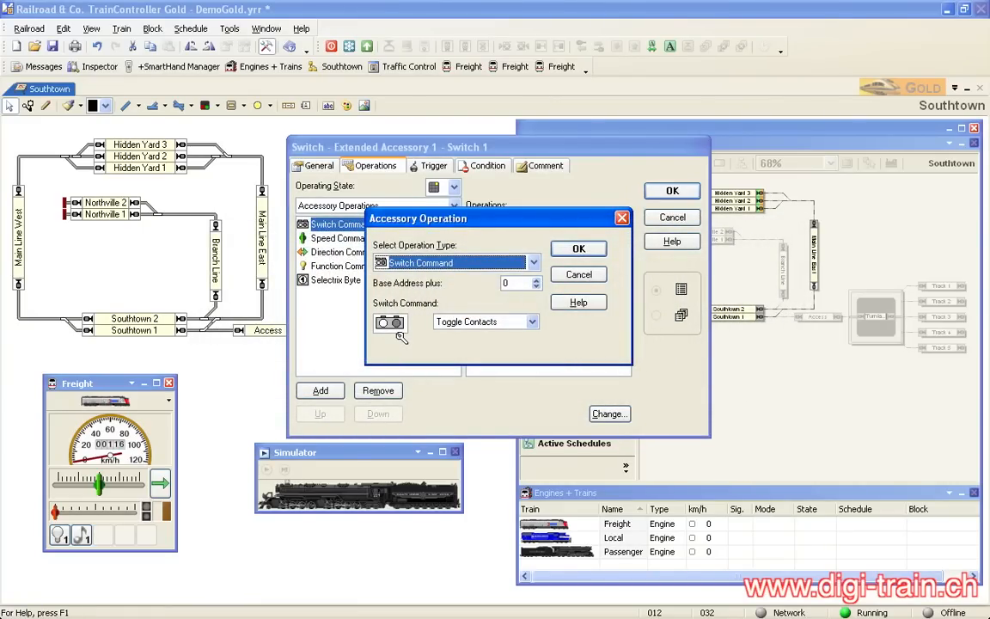
pyautogui.click(393, 324)
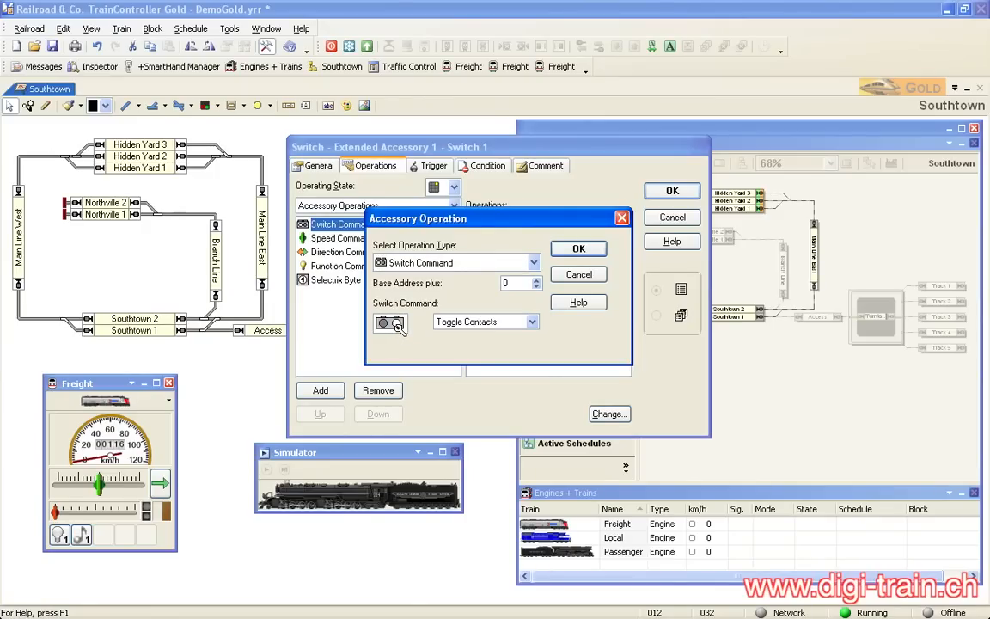
pyautogui.click(514, 282)
pyautogui.write('2')
pyautogui.click(573, 251)
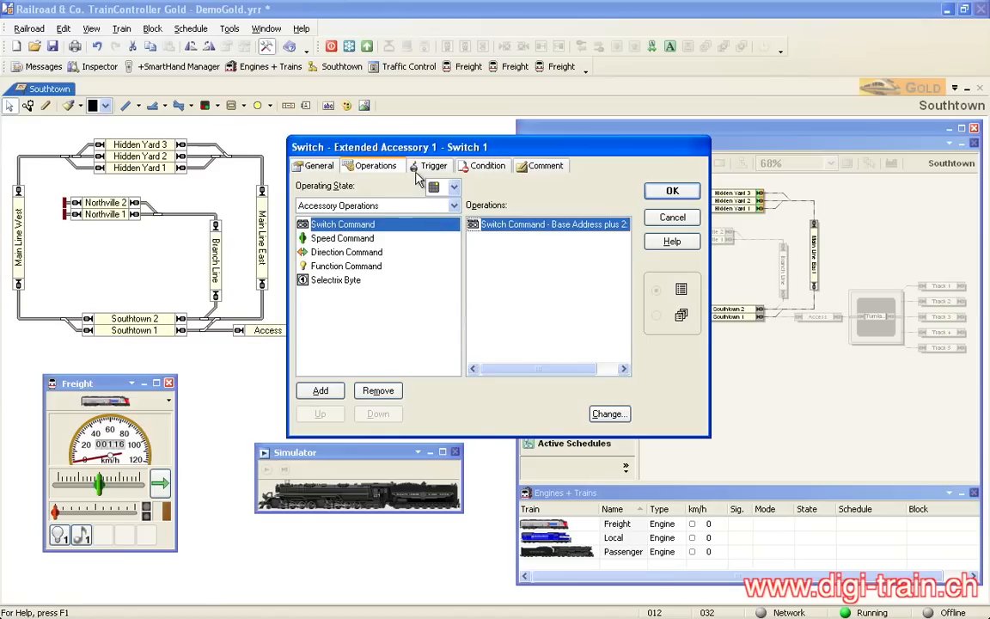
pyautogui.click(315, 168)
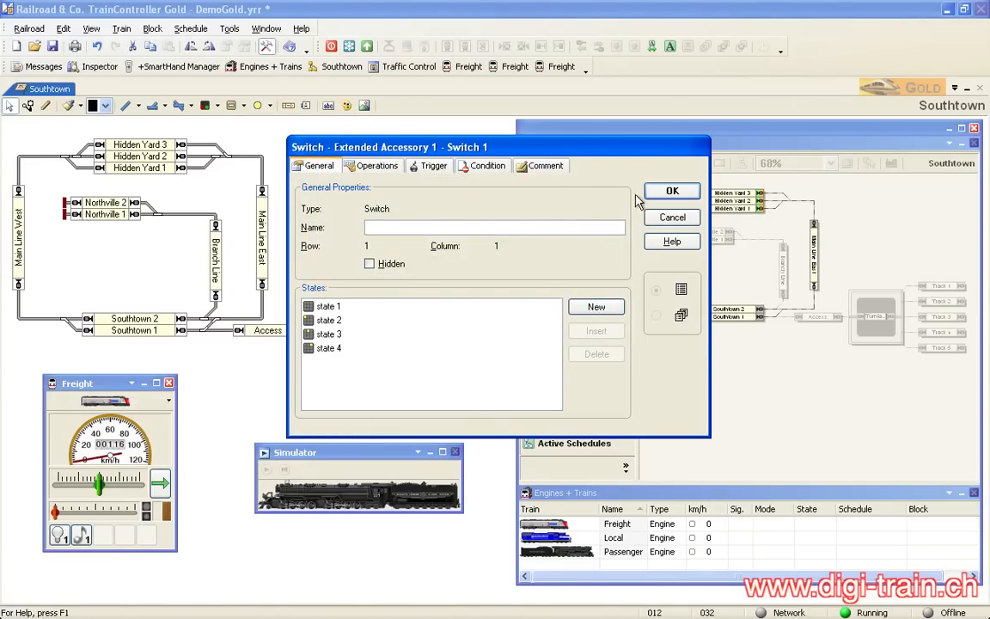
pyautogui.click(663, 193)
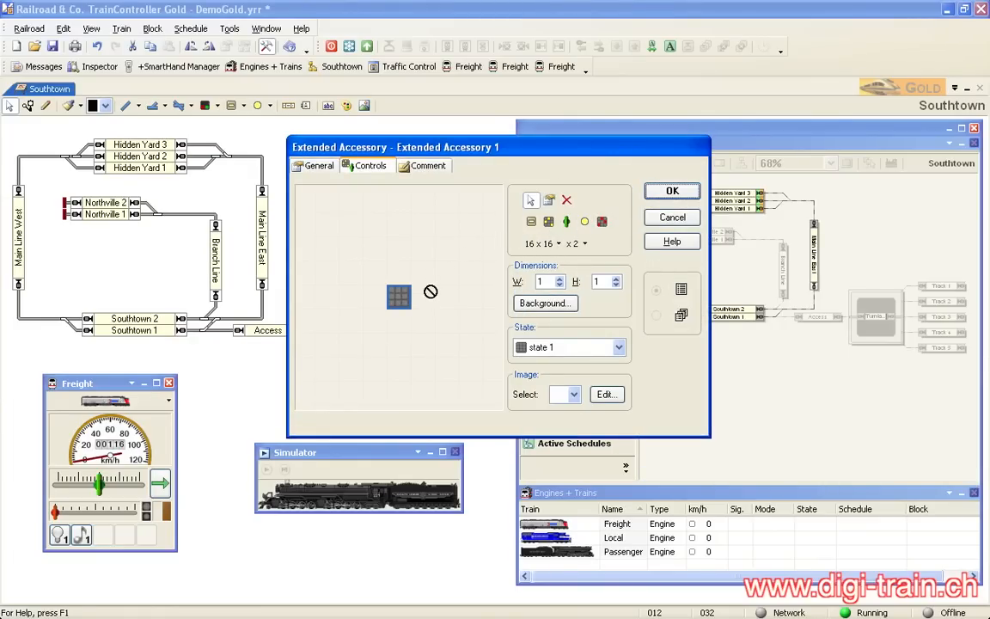
# - Examine the switch's list of states and the ready-made images available for state 1
pyautogui.click(583, 351)
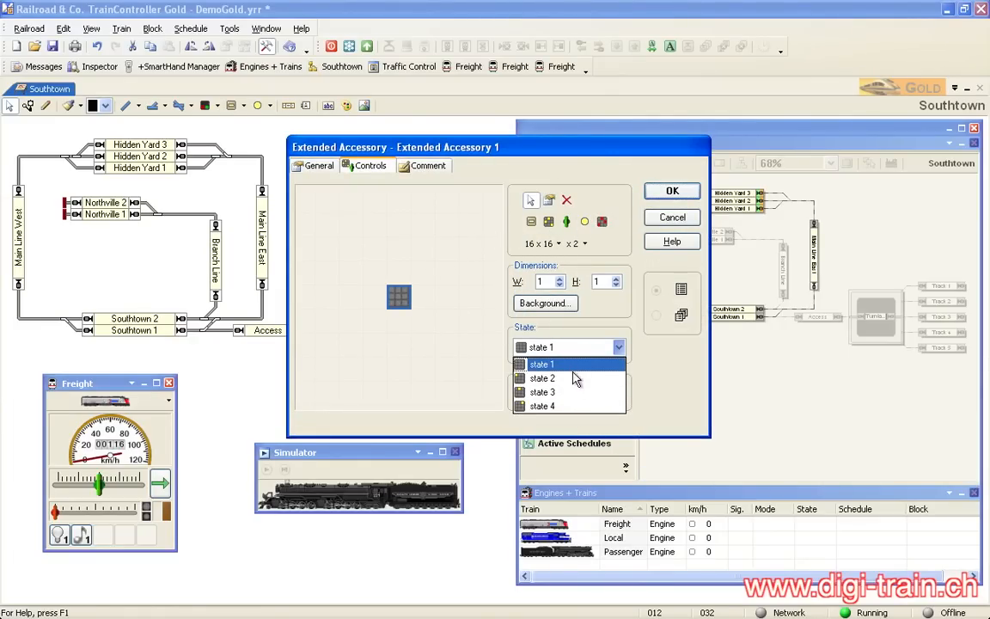
pyautogui.click(480, 362)
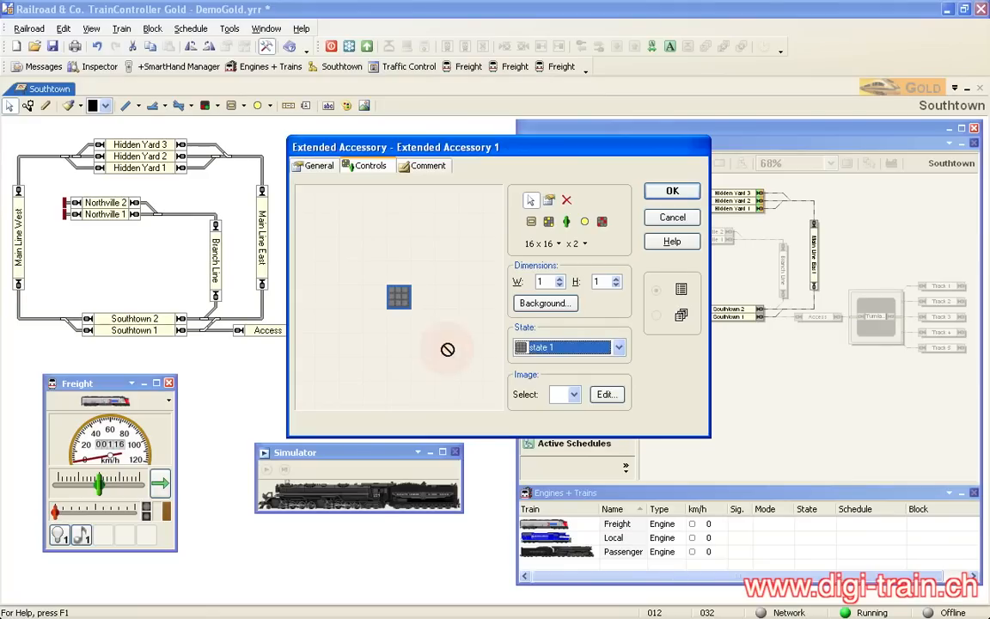
pyautogui.click(573, 395)
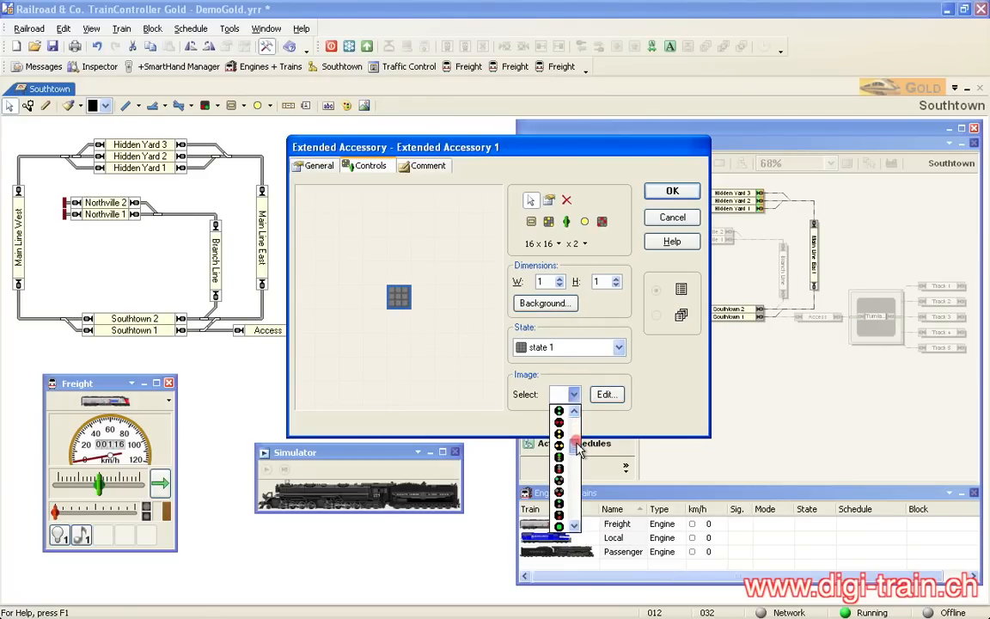
pyautogui.moveTo(579, 449); pyautogui.dragTo(575, 491)
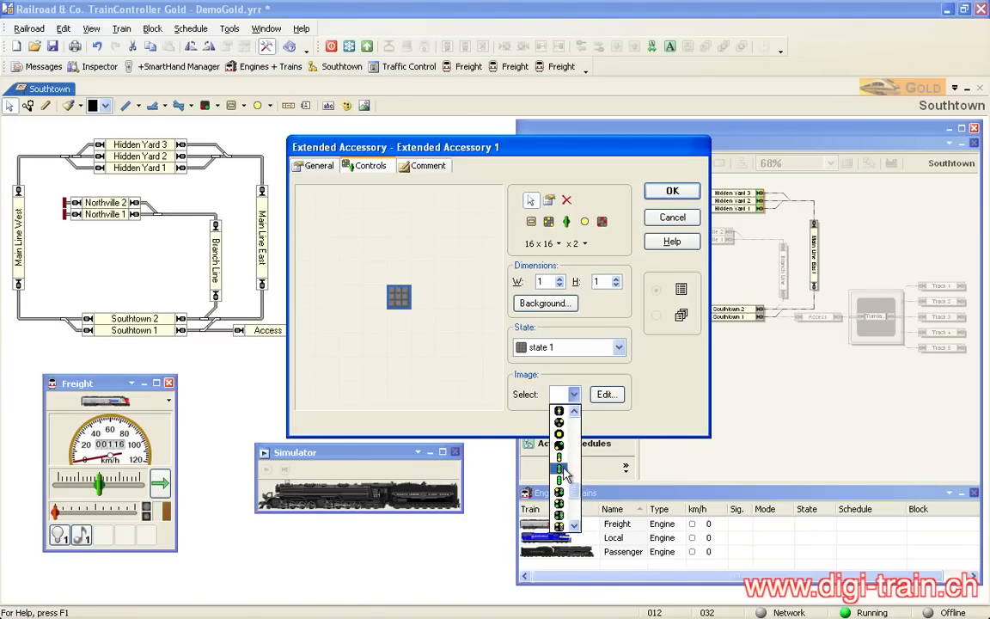
pyautogui.moveTo(574, 486); pyautogui.dragTo(578, 457)
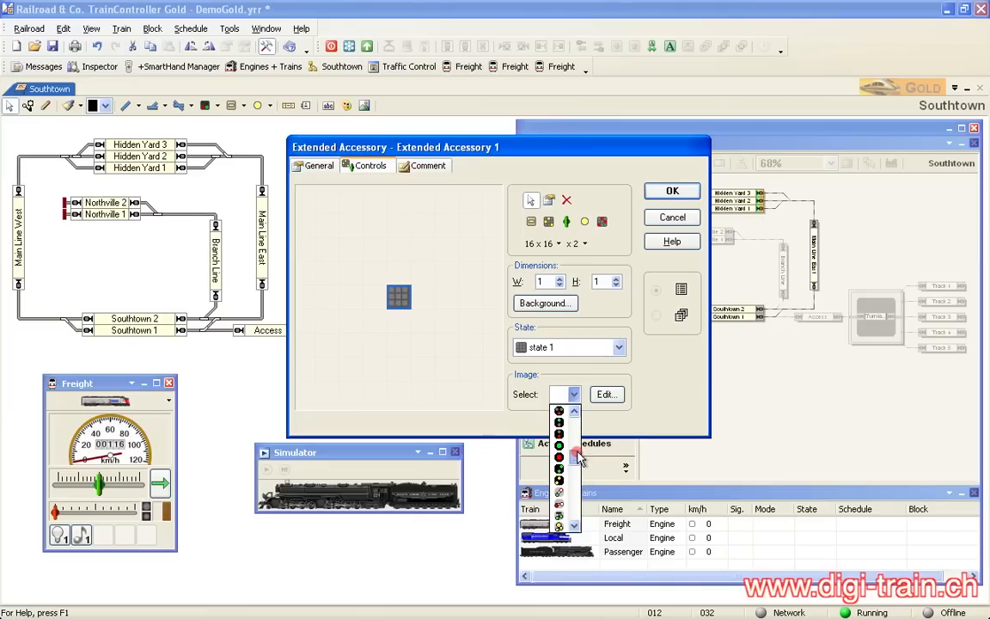
pyautogui.click(573, 393)
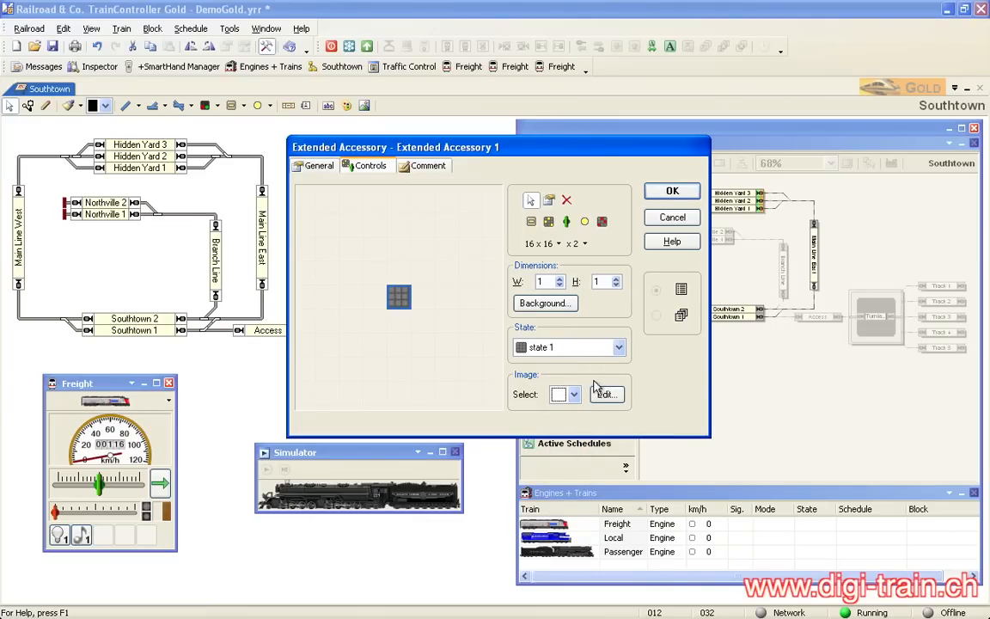
# - View the Image Editor's drawing tools for the state 1 image and leave without changes
pyautogui.click(606, 396)
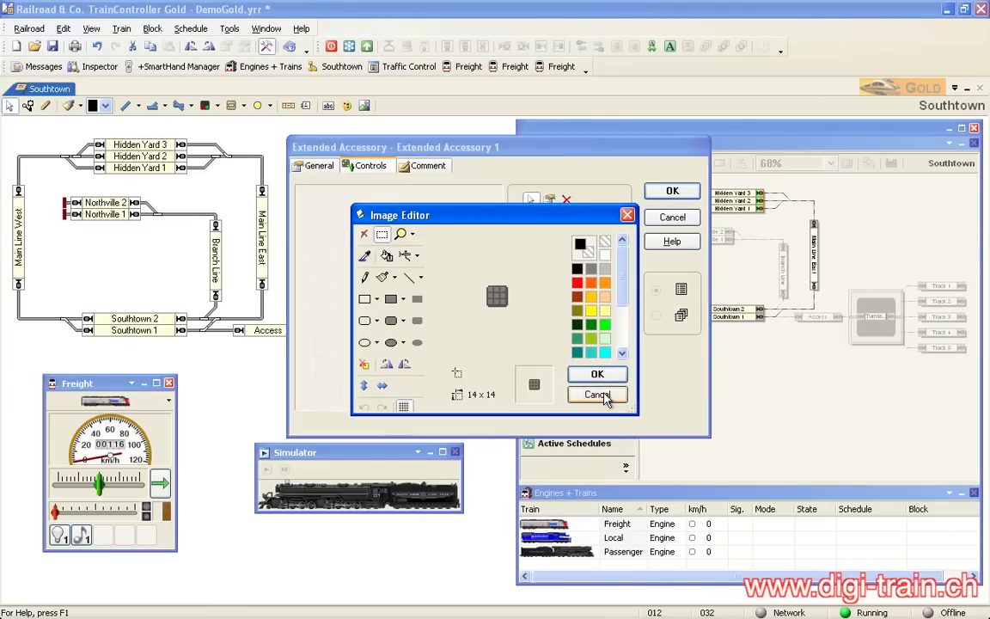
pyautogui.moveTo(533, 216); pyautogui.dragTo(529, 169)
pyautogui.click(363, 230)
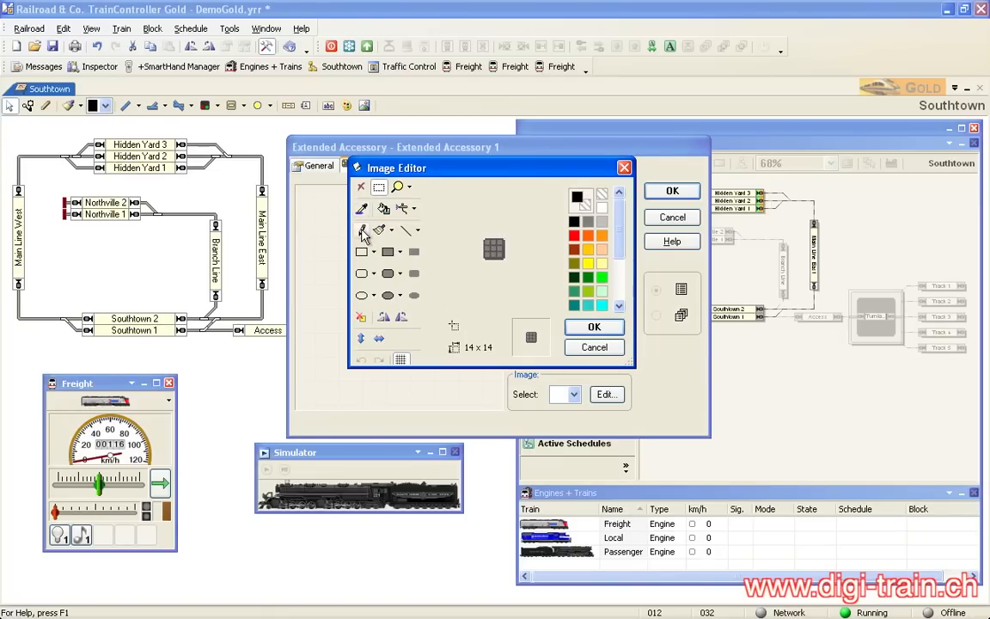
pyautogui.click(588, 347)
# - Assign the ready-made red signal image to state 1 of the four-state switch
pyautogui.click(619, 347)
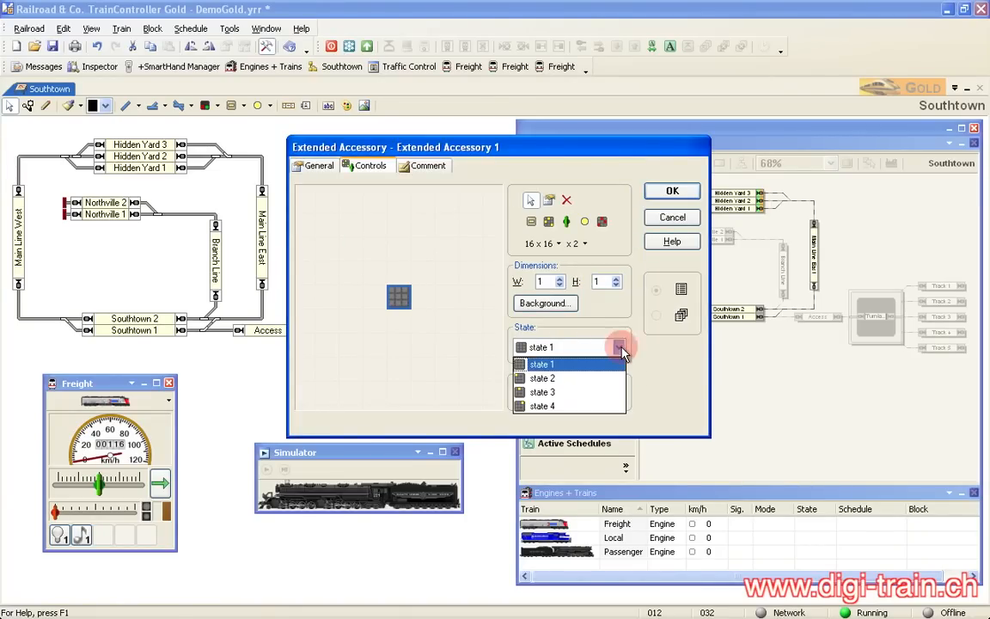
pyautogui.click(601, 364)
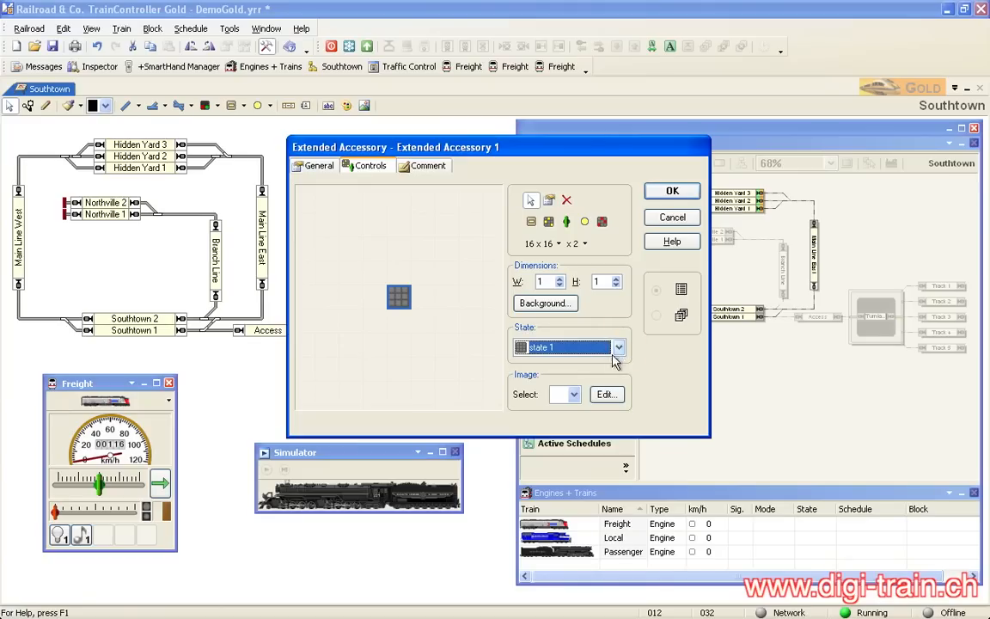
pyautogui.click(618, 348)
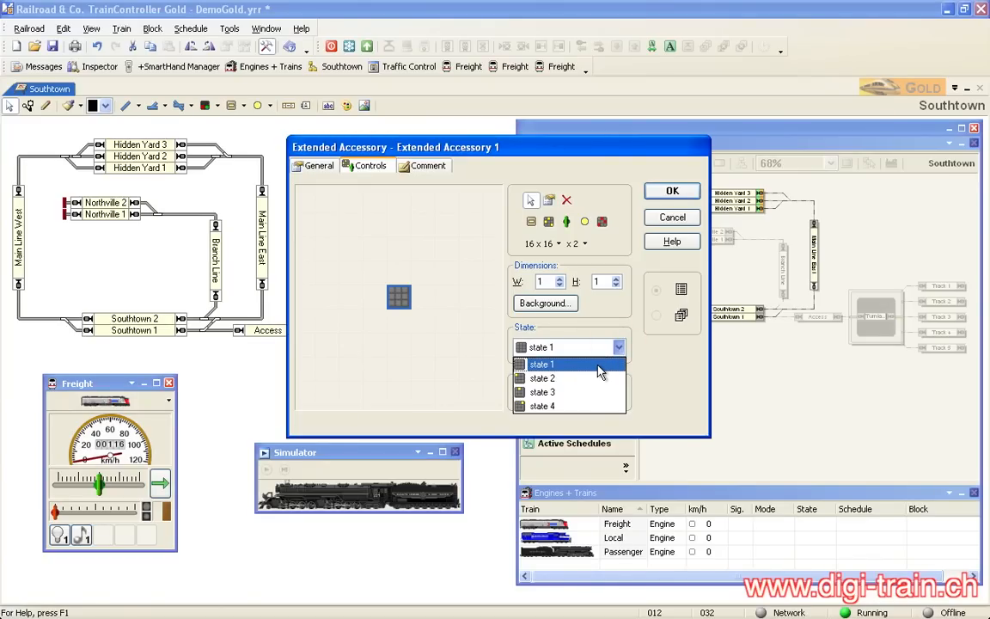
pyautogui.click(620, 348)
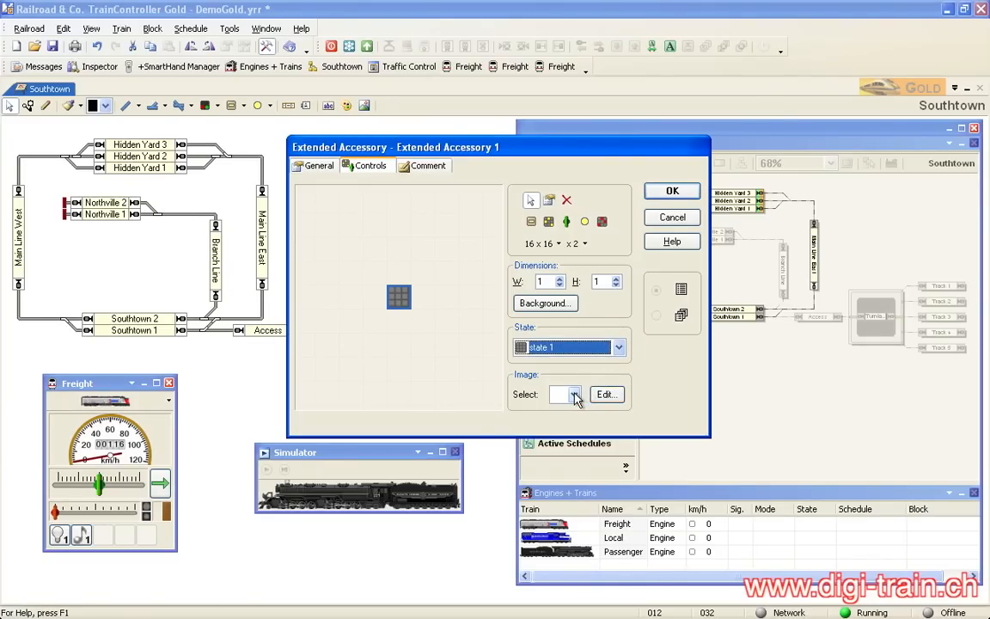
pyautogui.click(574, 395)
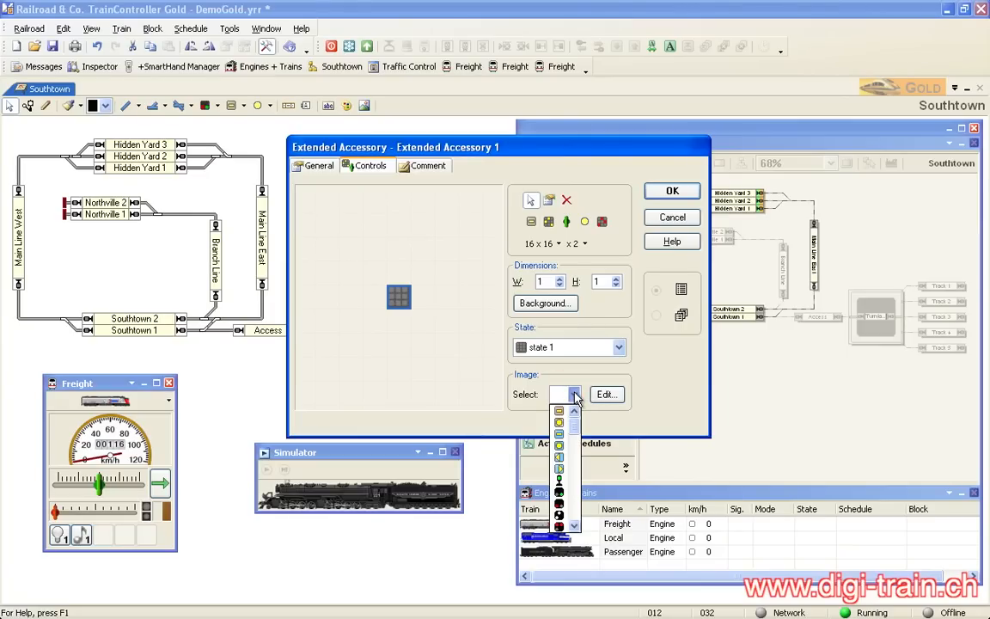
pyautogui.moveTo(574, 468)
pyautogui.mouseDown()
pyautogui.moveTo(574, 505)
pyautogui.moveTo(572, 477)
pyautogui.mouseUp()
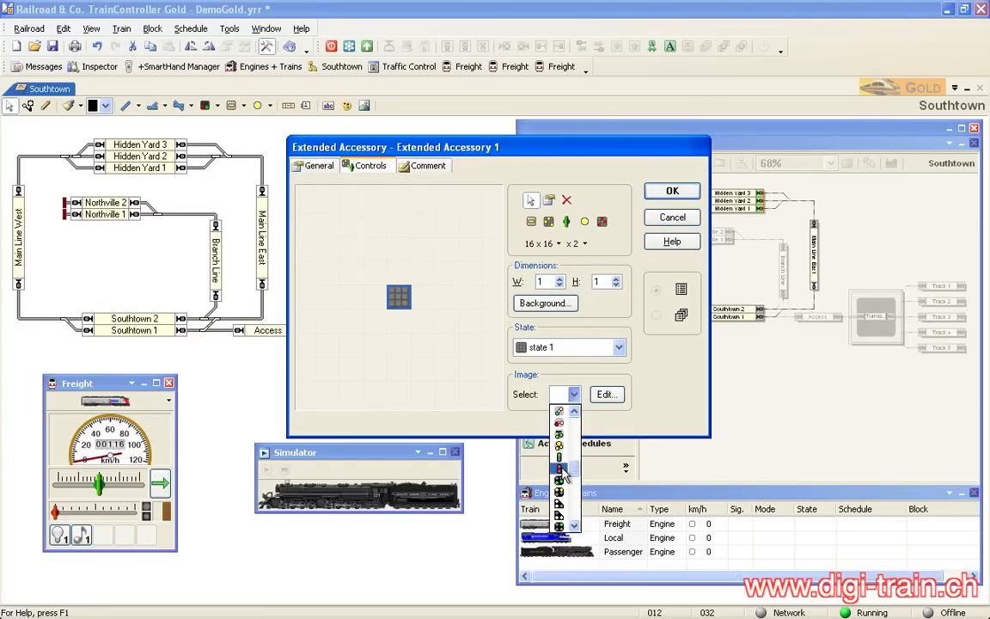
pyautogui.click(558, 468)
# - Assign the ready-made green signal image to state 2 of the switch
pyautogui.click(617, 343)
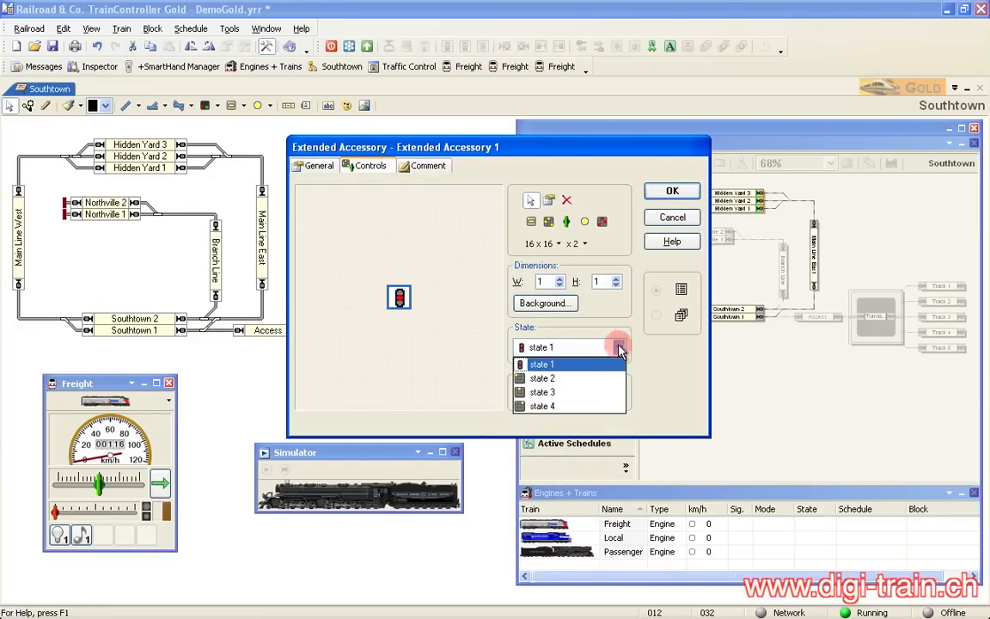
pyautogui.click(593, 376)
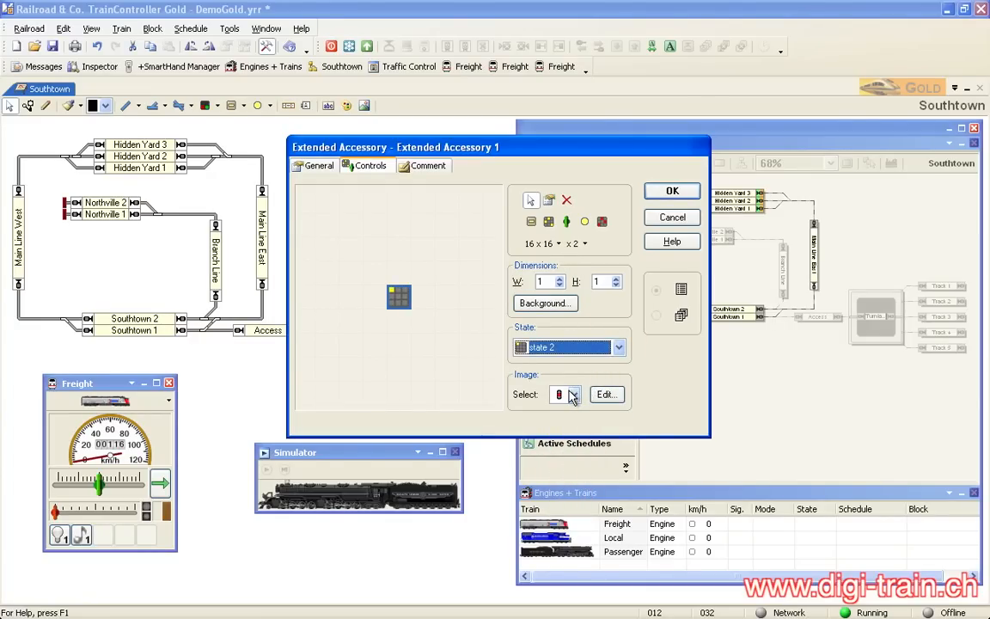
pyautogui.click(573, 394)
pyautogui.moveTo(571, 474); pyautogui.dragTo(572, 470)
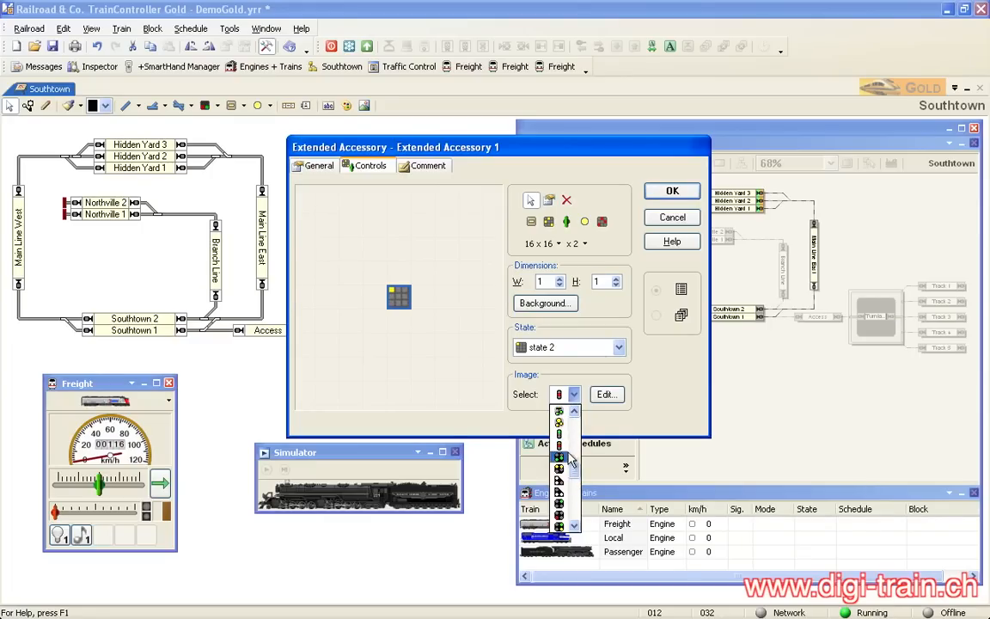
pyautogui.click(564, 433)
# - Assign the ready-made green and yellow signal image to state 3 of the switch
pyautogui.click(573, 351)
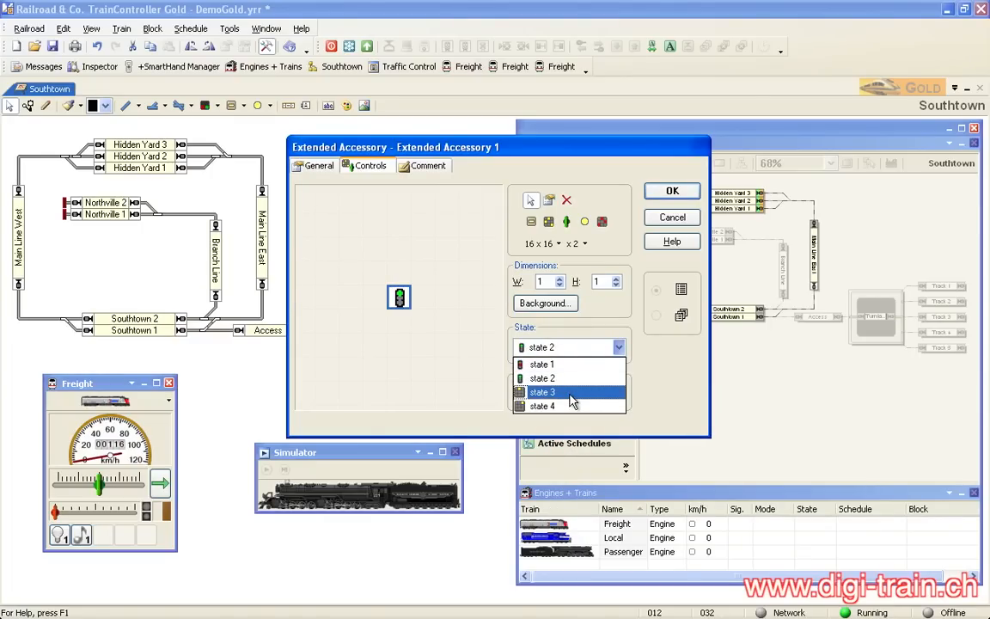
pyautogui.click(571, 392)
pyautogui.click(573, 393)
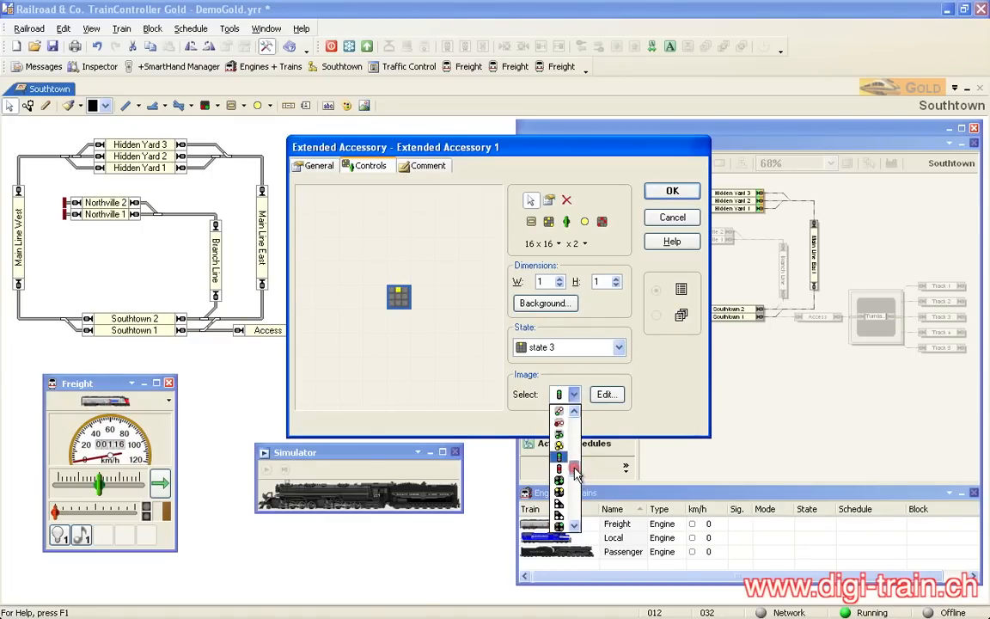
pyautogui.moveTo(575, 473); pyautogui.dragTo(579, 490)
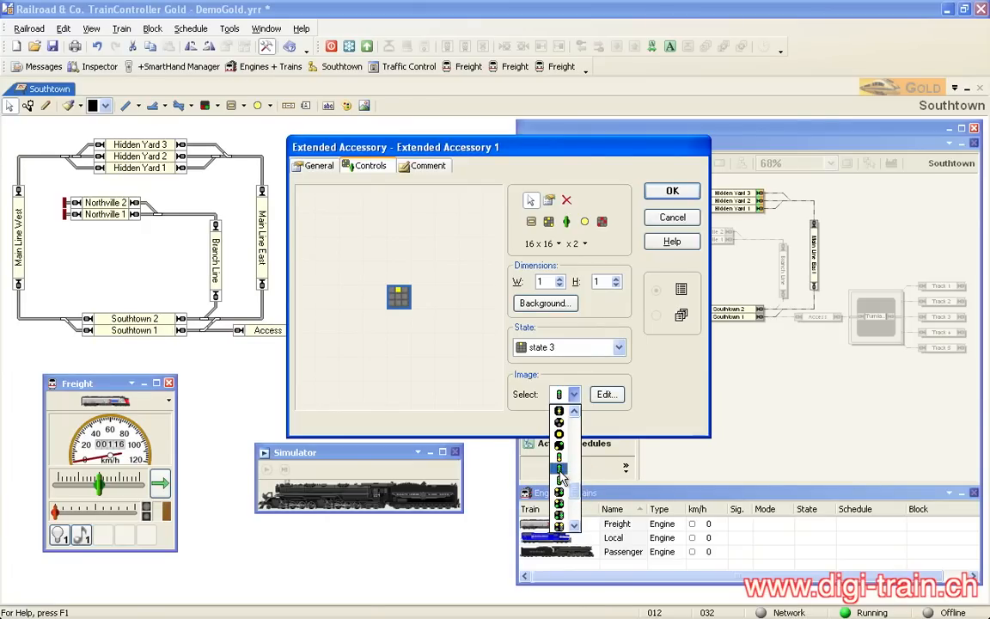
pyautogui.click(563, 469)
# - Assign a green signal image to state 4, replacing the first pick with the neighbouring green variant, and review the states' images
pyautogui.click(618, 349)
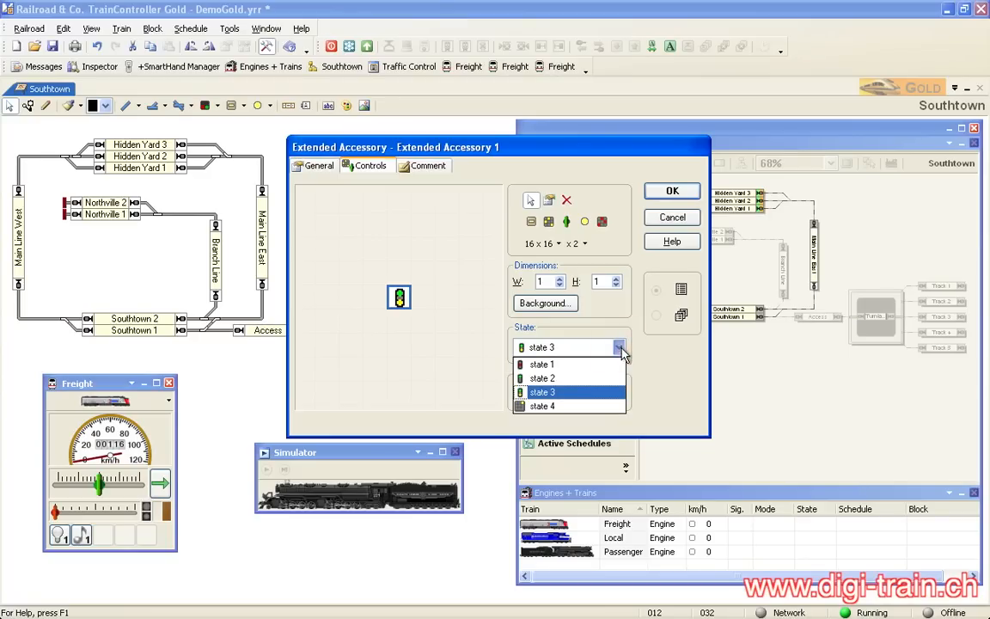
pyautogui.click(550, 404)
pyautogui.click(573, 395)
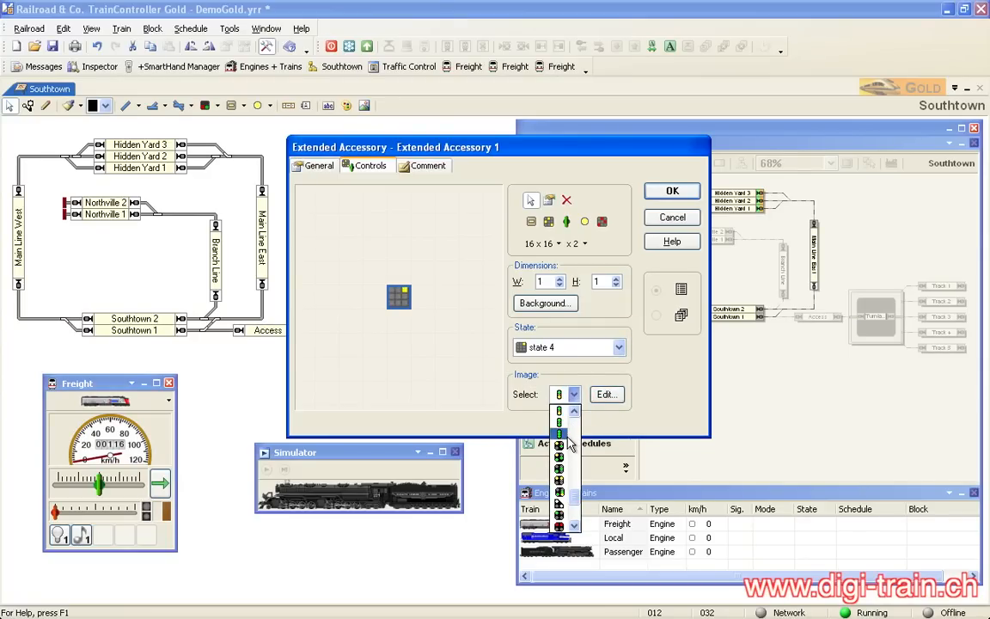
pyautogui.click(560, 412)
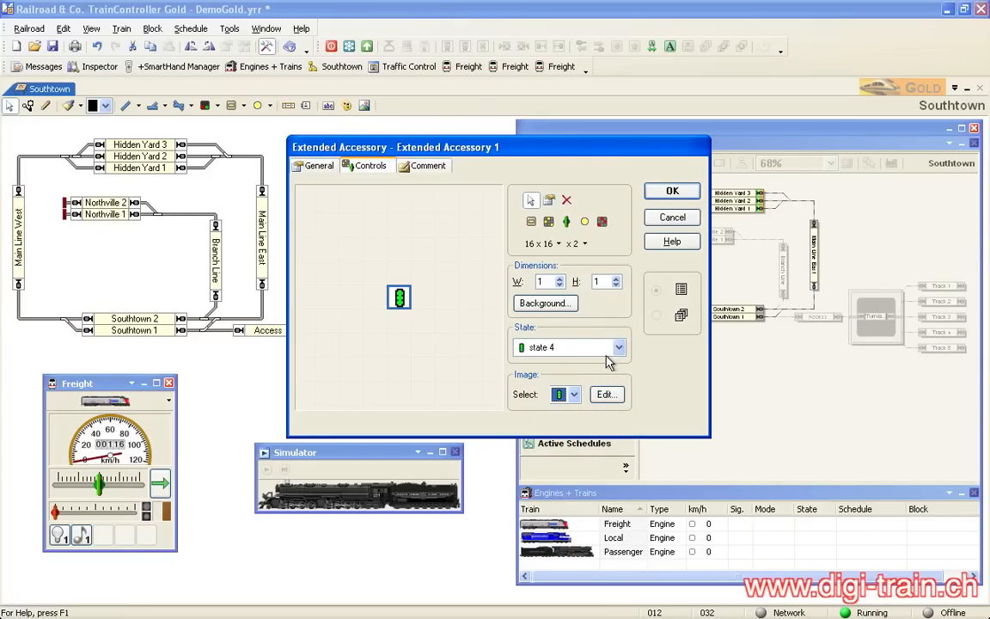
pyautogui.click(573, 394)
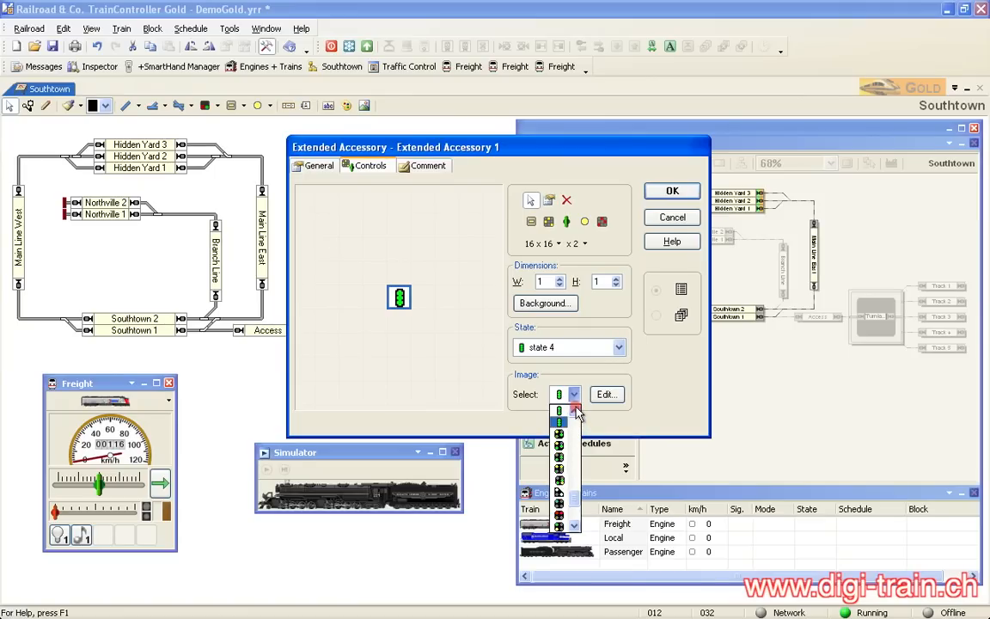
pyautogui.click(563, 422)
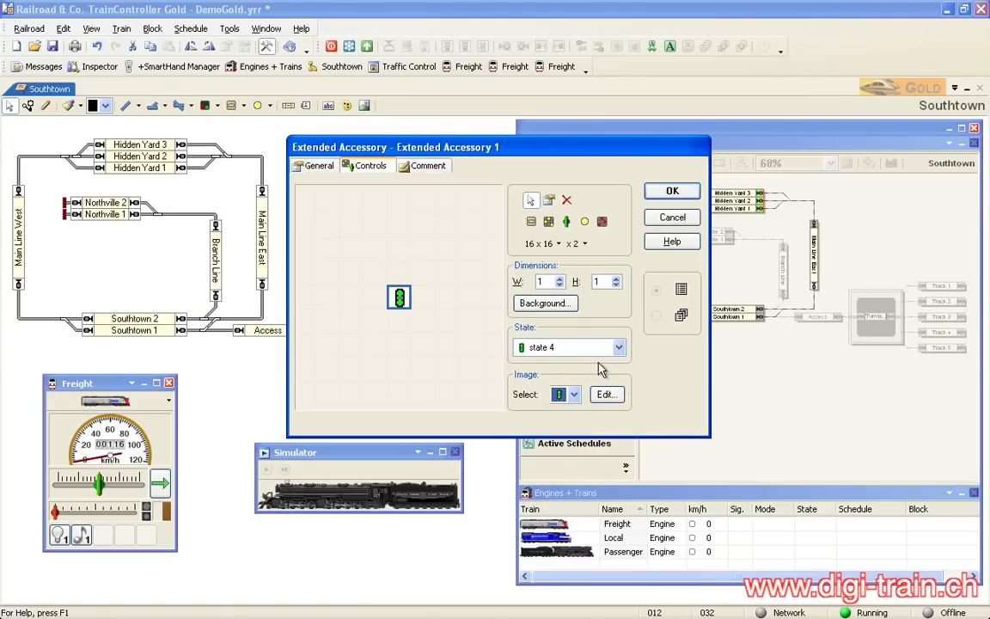
pyautogui.click(611, 352)
pyautogui.click(611, 353)
# - Name the extended accessory "Signal LDT LS-DEC-SBB 4" and confirm its properties
pyautogui.click(315, 167)
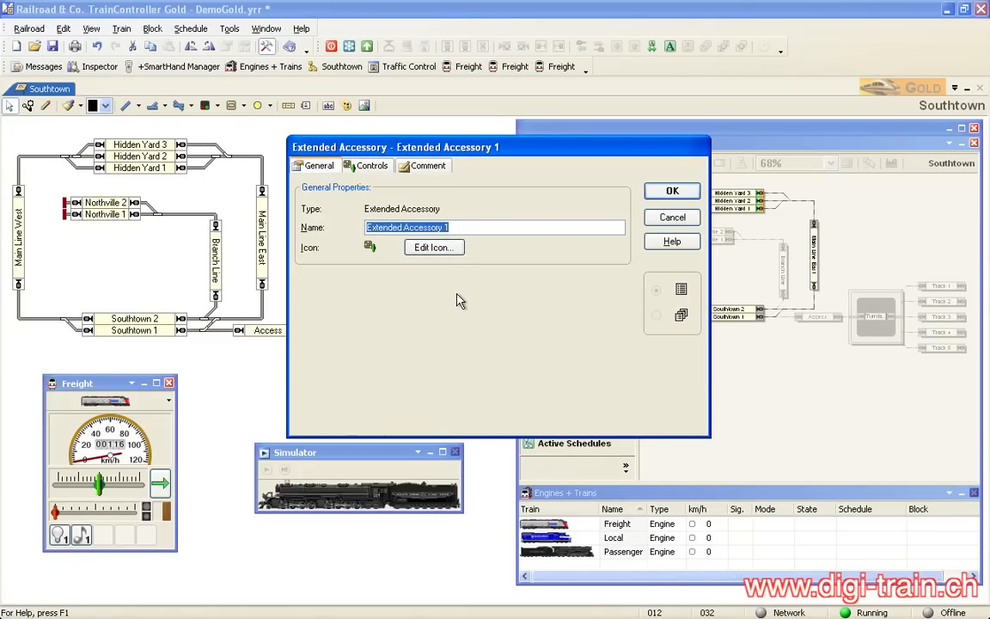
pyautogui.write('Signal ')
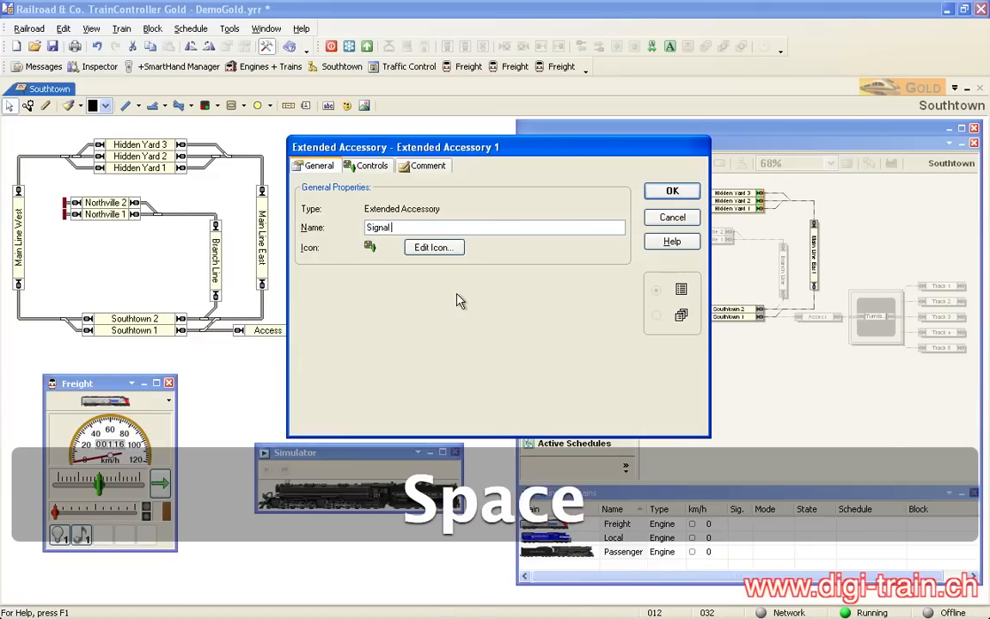
pyautogui.write('LDT S')
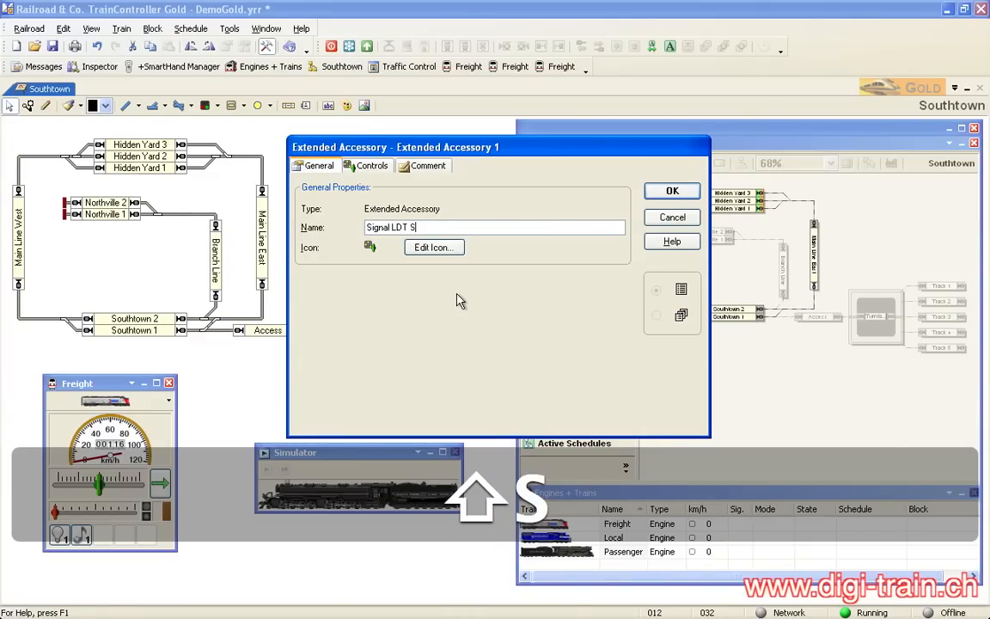
pyautogui.press('BackSpace')
pyautogui.write('LS-')
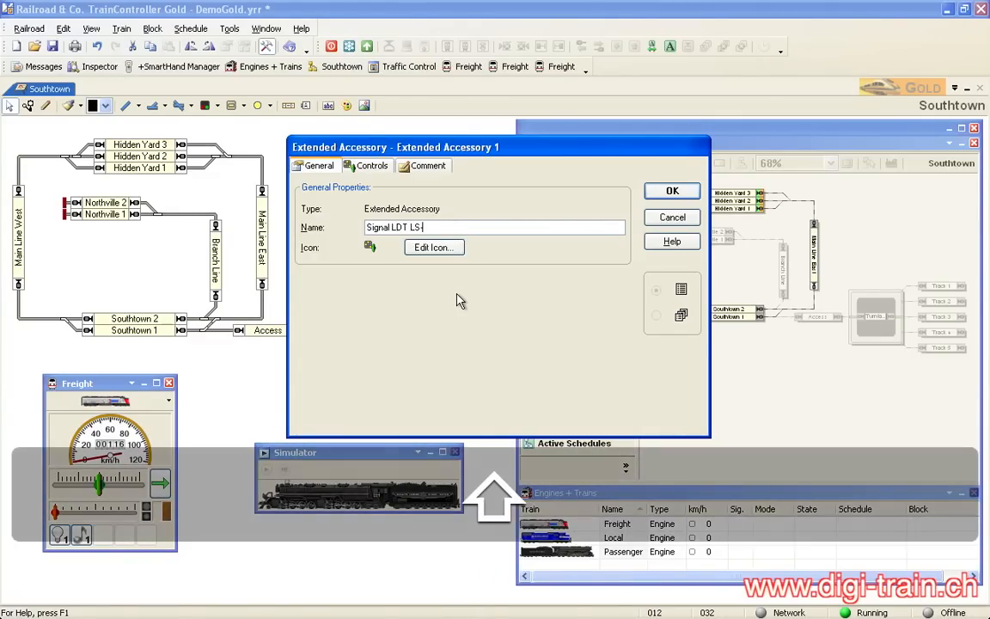
pyautogui.write('DEC-SBB')
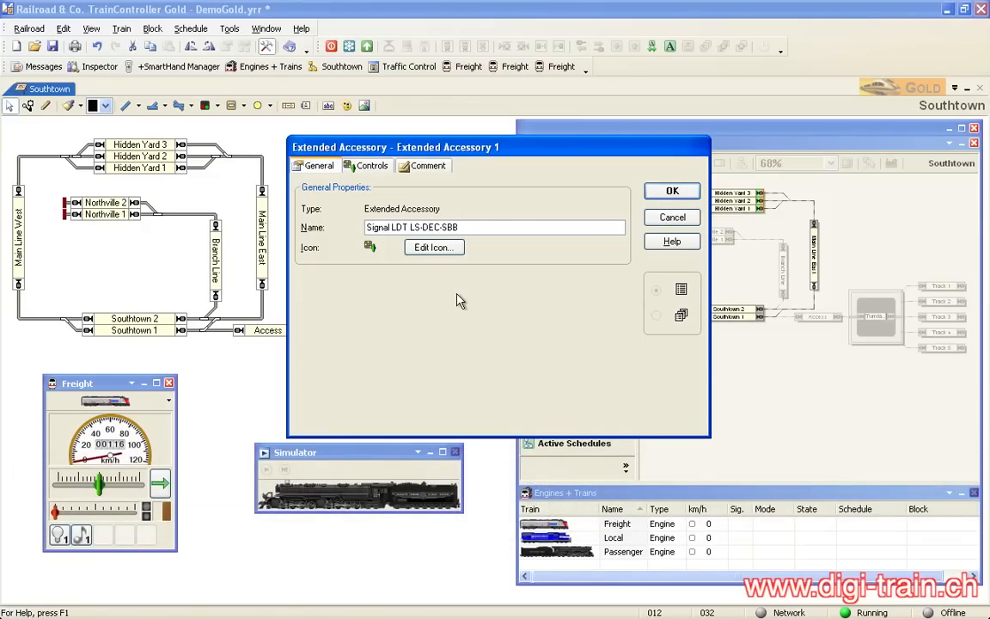
pyautogui.write(' 4')
pyautogui.click(376, 169)
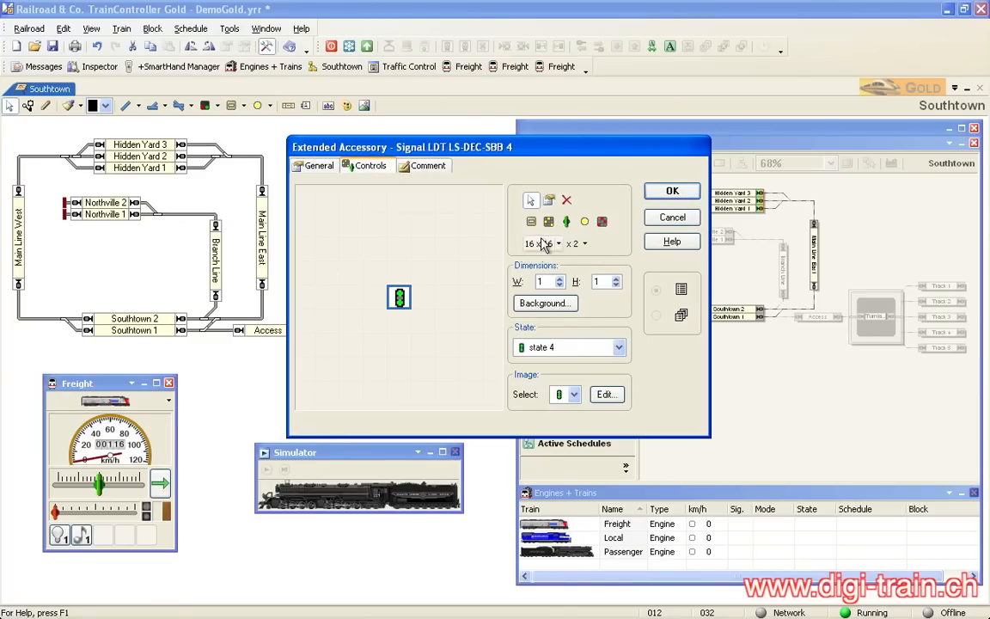
pyautogui.click(657, 193)
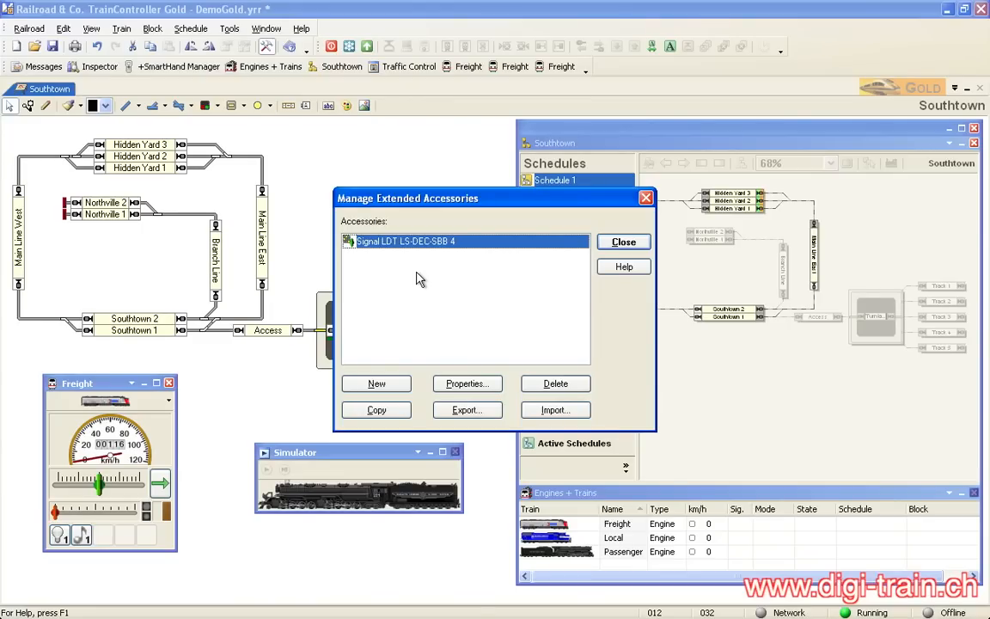
pyautogui.click(460, 412)
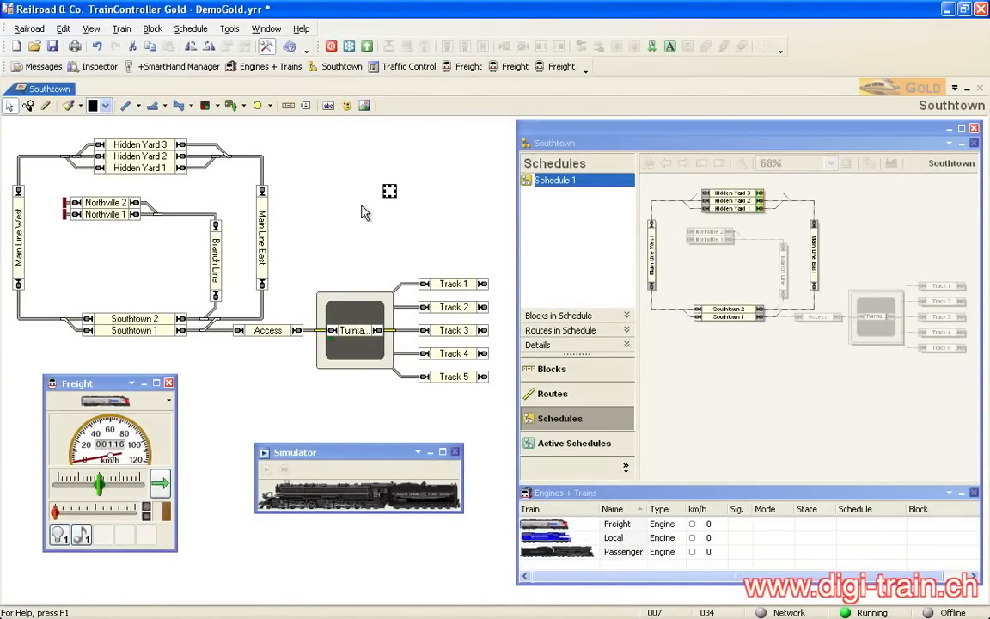
# - Place the new extended accessory on the vertical track directly above the Main Line West block and rotate it
pyautogui.click(230, 29)
pyautogui.moveTo(275, 221)
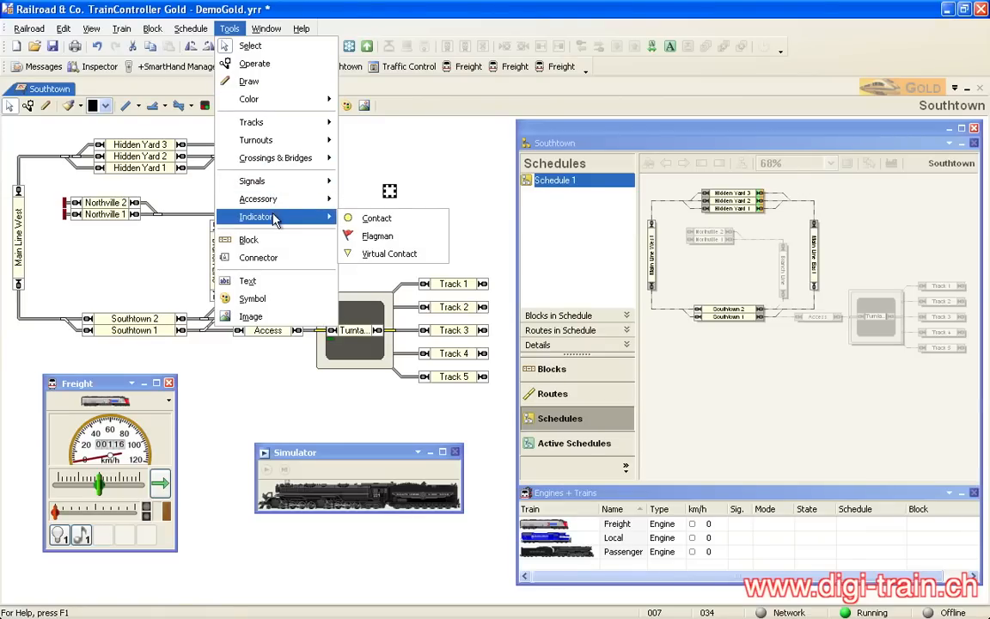
pyautogui.moveTo(275, 200)
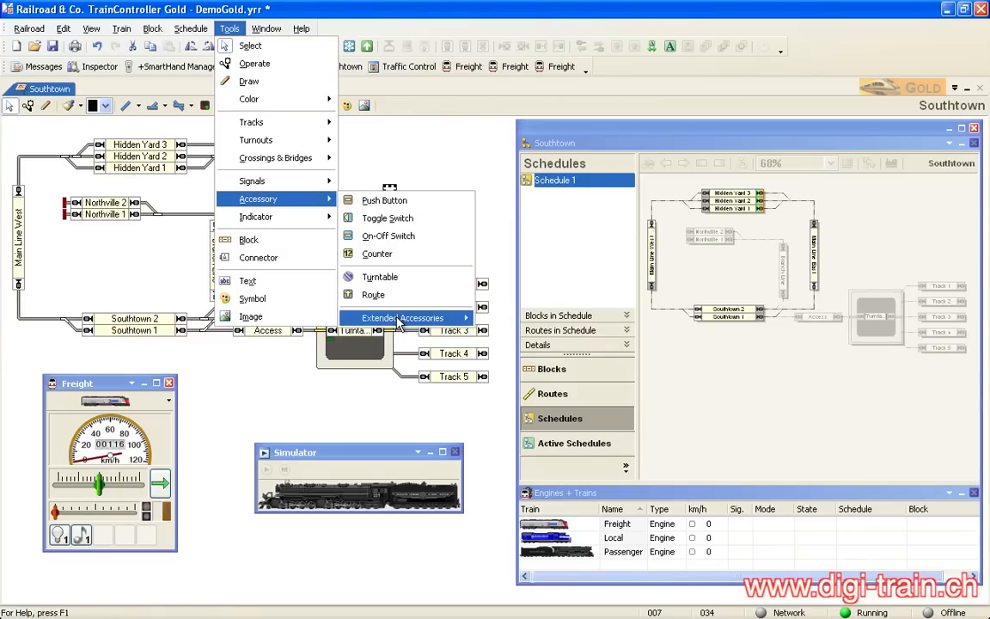
pyautogui.moveTo(397, 324)
pyautogui.click(519, 327)
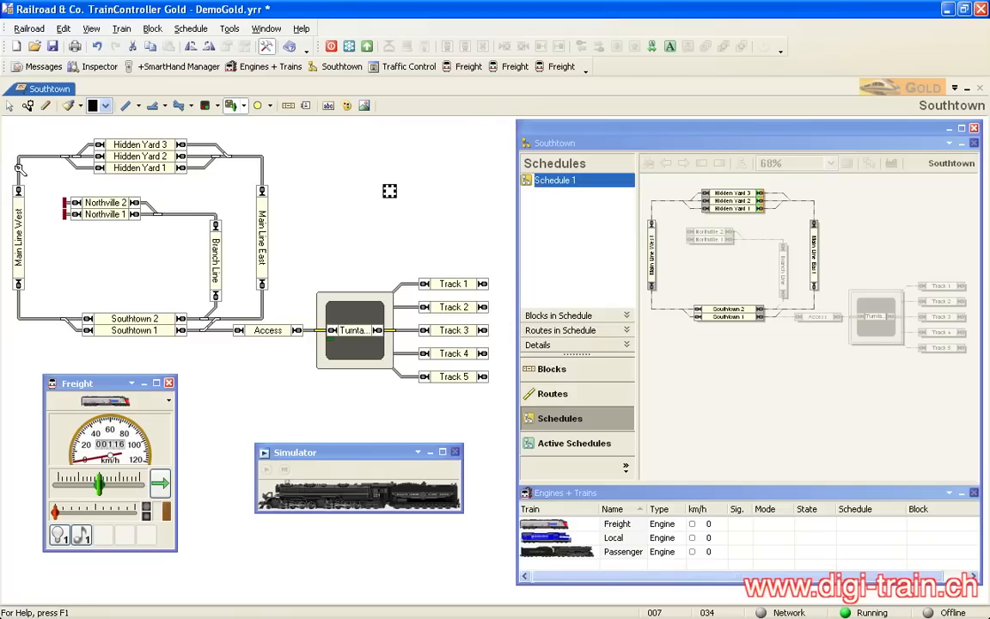
pyautogui.click(17, 166)
pyautogui.click(208, 47)
# - Test the placed signal by operating it several times, and return to selection mode
pyautogui.click(27, 105)
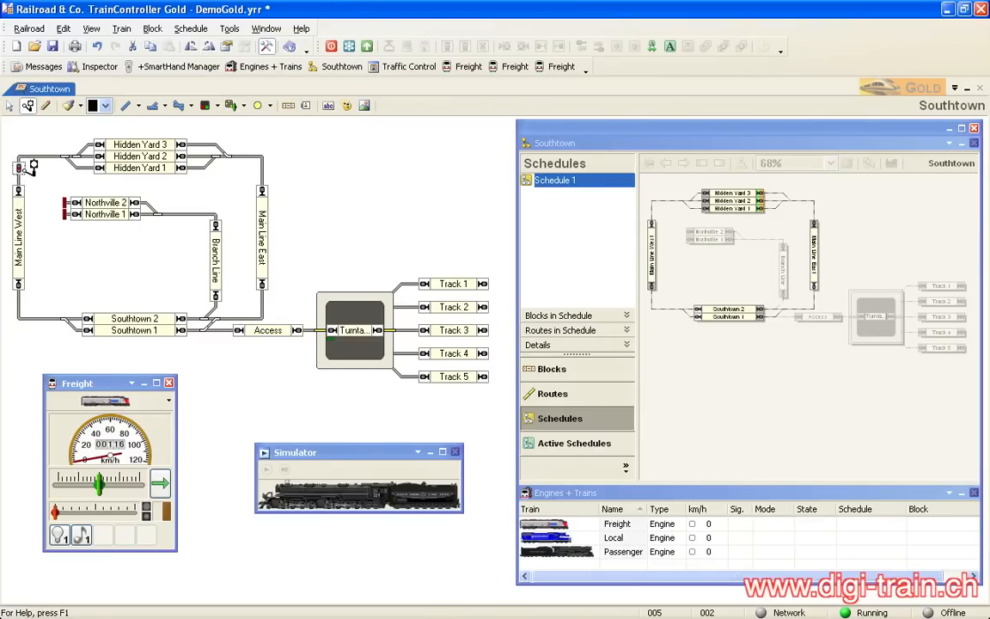
pyautogui.click(22, 163)
pyautogui.click(24, 163)
pyautogui.click(26, 165)
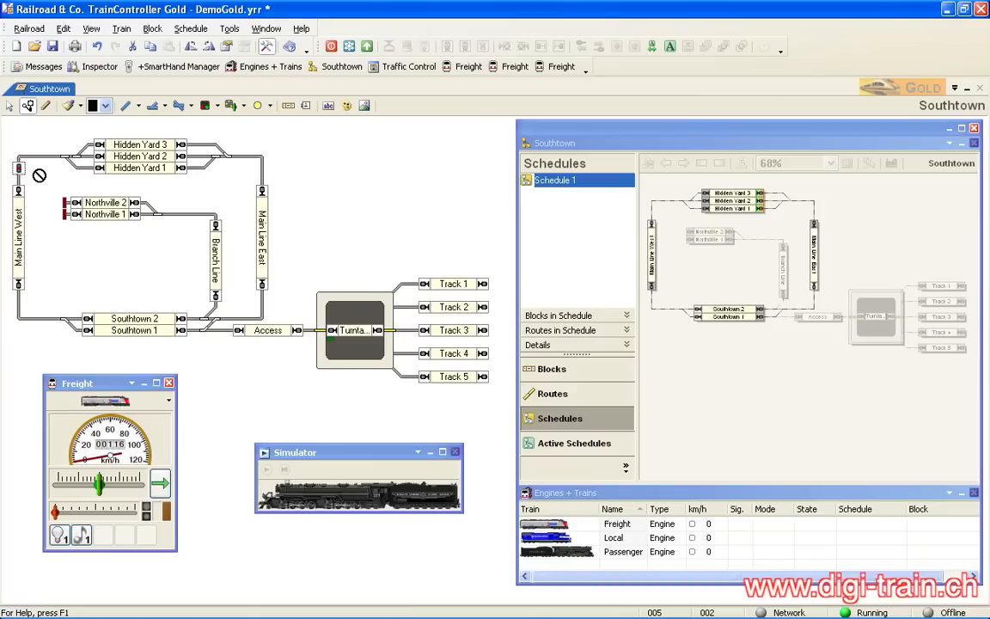
pyautogui.click(9, 105)
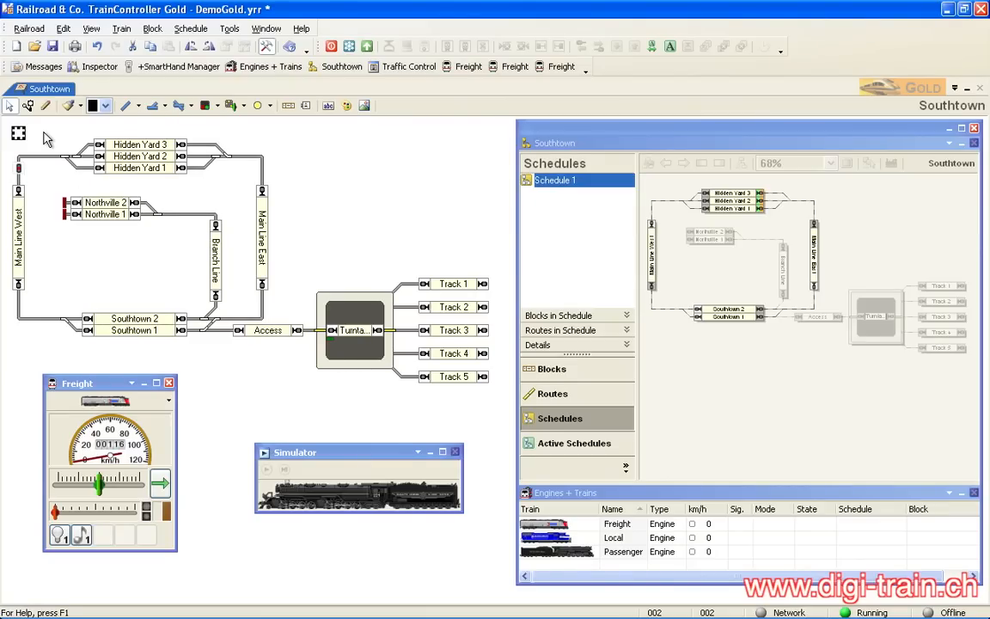
# - Fill the background image of the signal above Main Line West with the transparent colour and confirm the accessory's properties
pyautogui.doubleClick(18, 169)
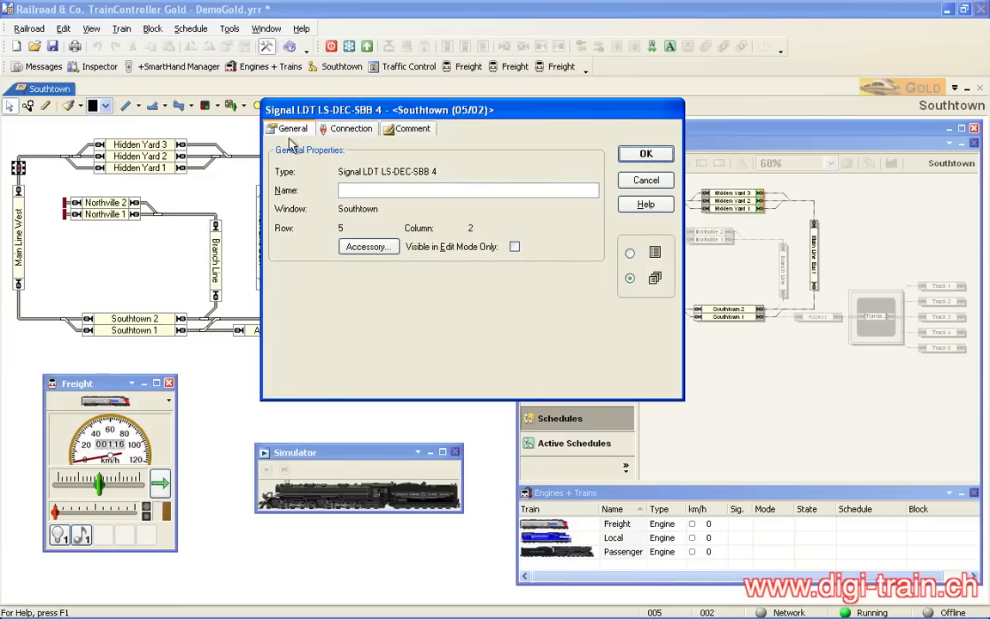
pyautogui.click(368, 247)
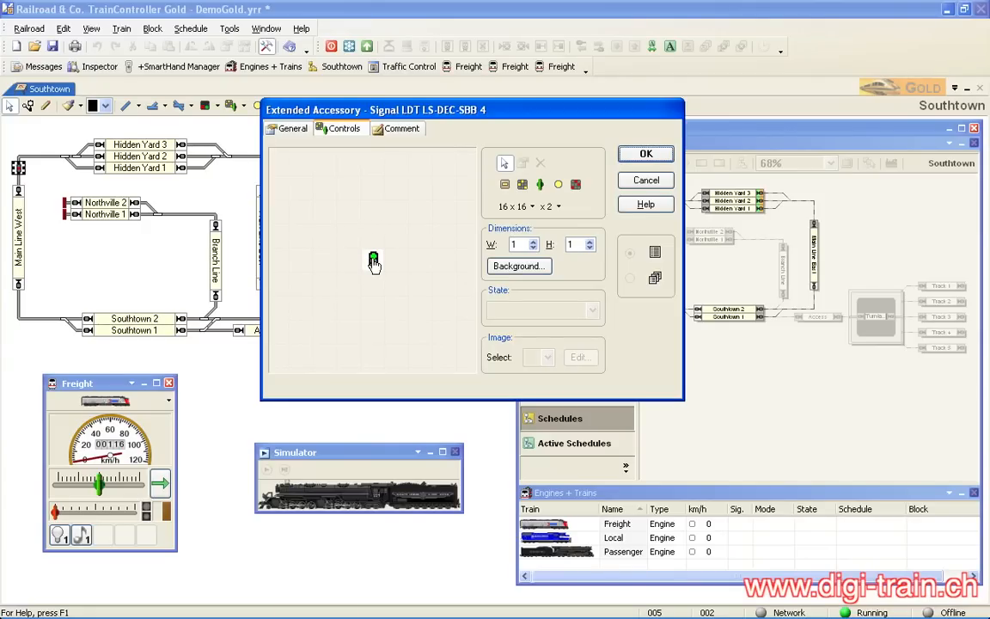
pyautogui.click(533, 273)
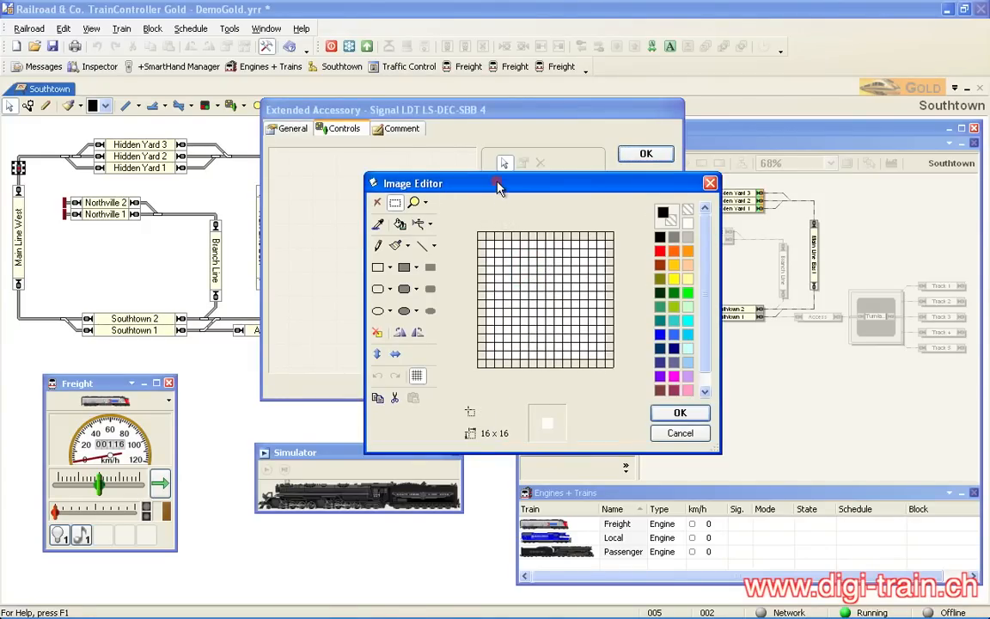
pyautogui.moveTo(498, 186); pyautogui.dragTo(436, 151)
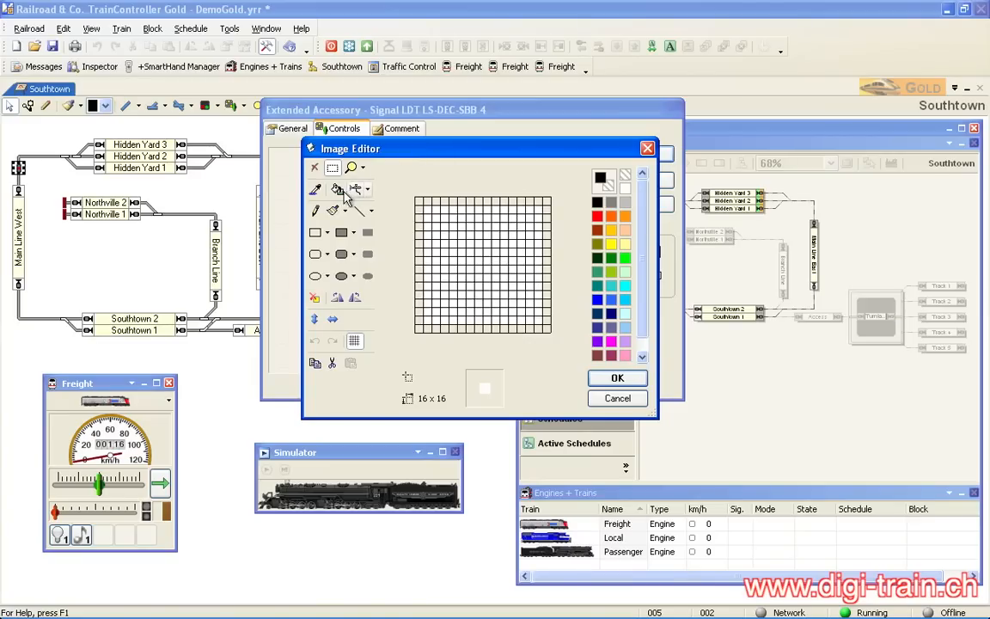
pyautogui.click(340, 189)
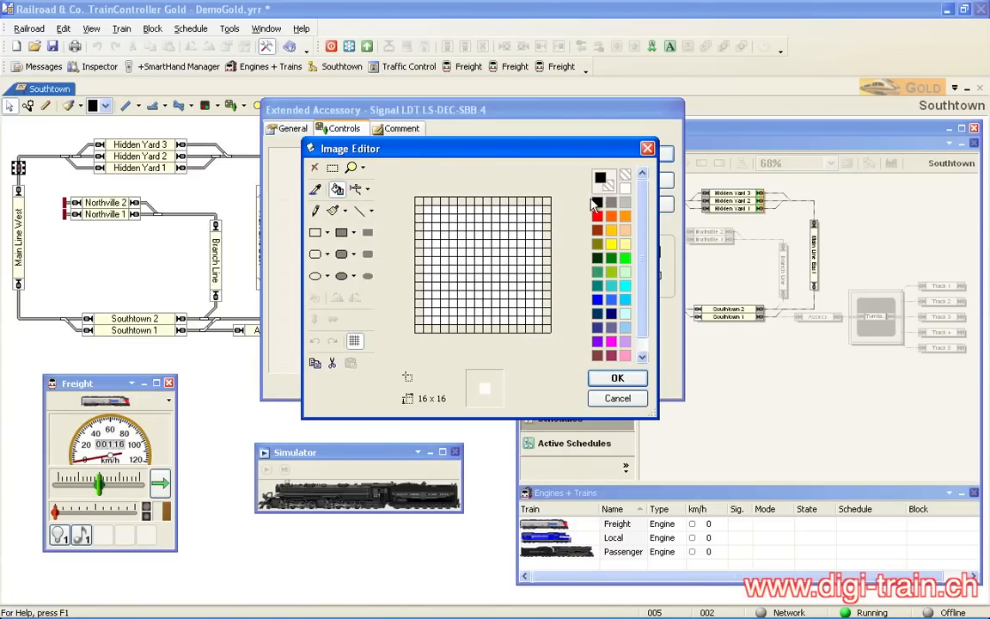
pyautogui.rightClick(481, 255)
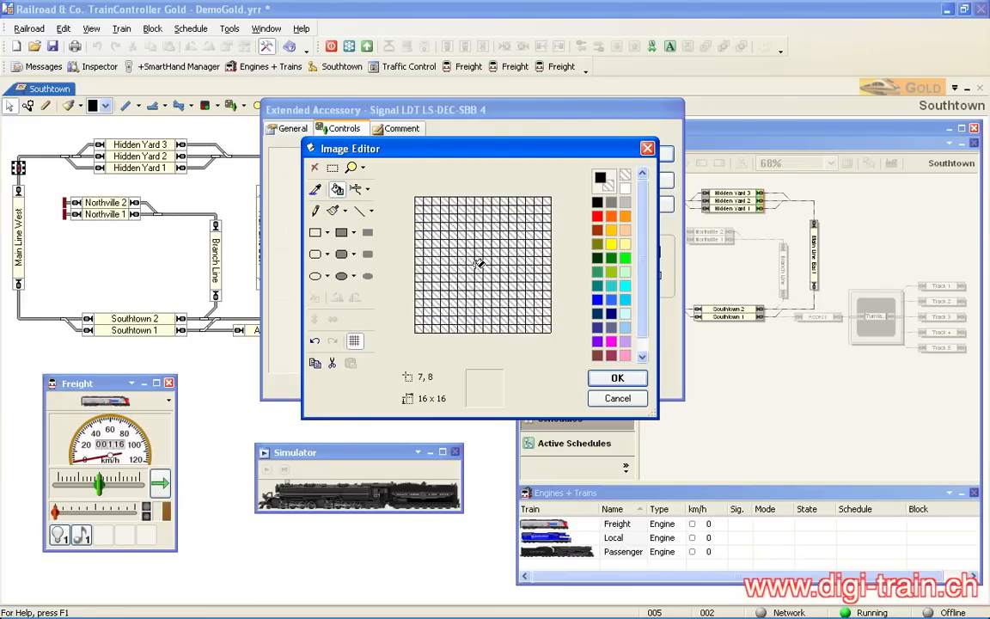
pyautogui.click(604, 378)
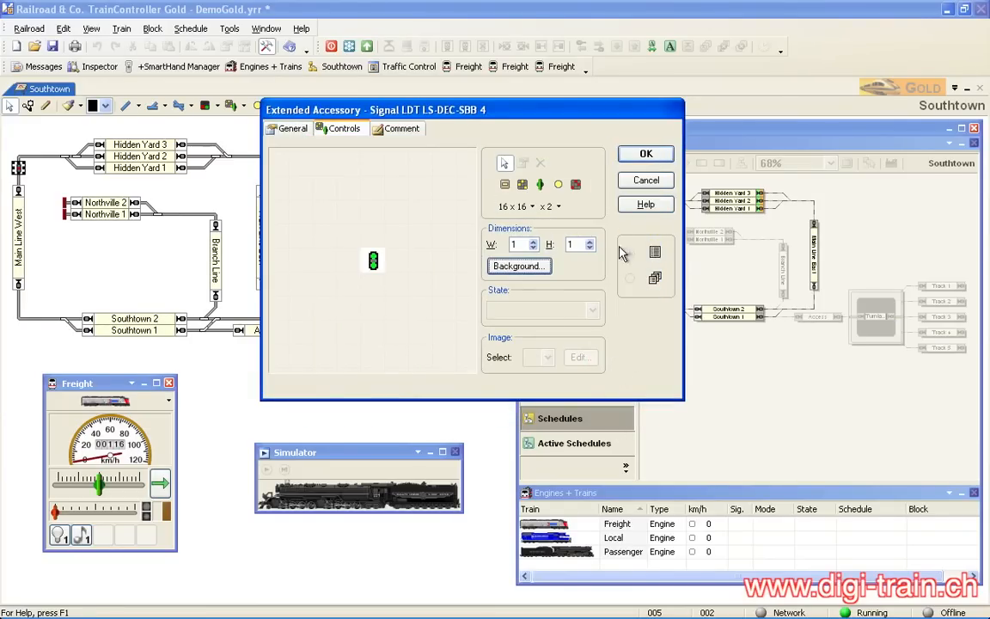
pyautogui.click(643, 155)
pyautogui.click(643, 154)
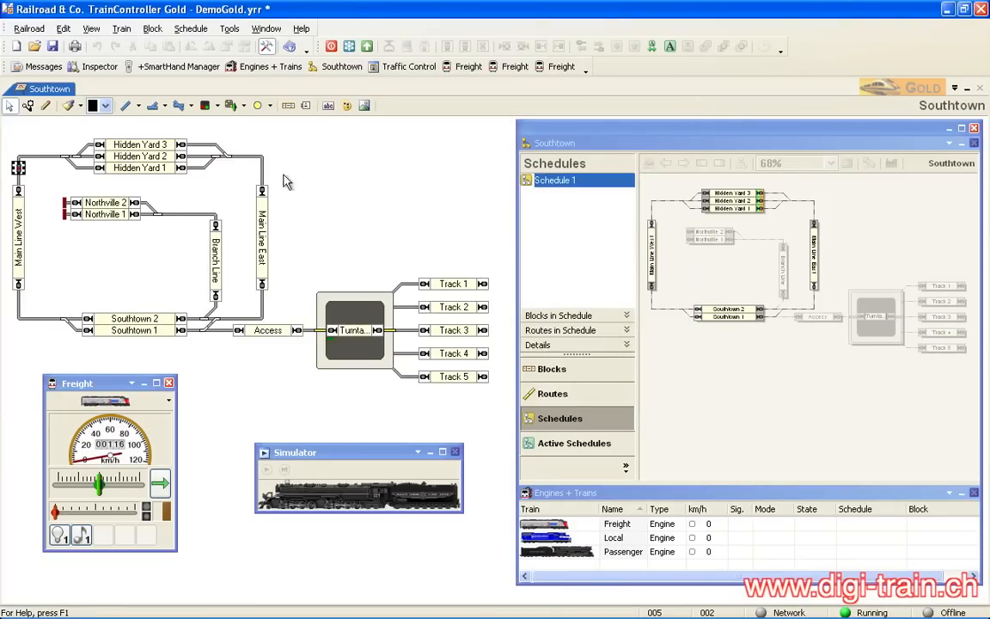
pyautogui.click(19, 135)
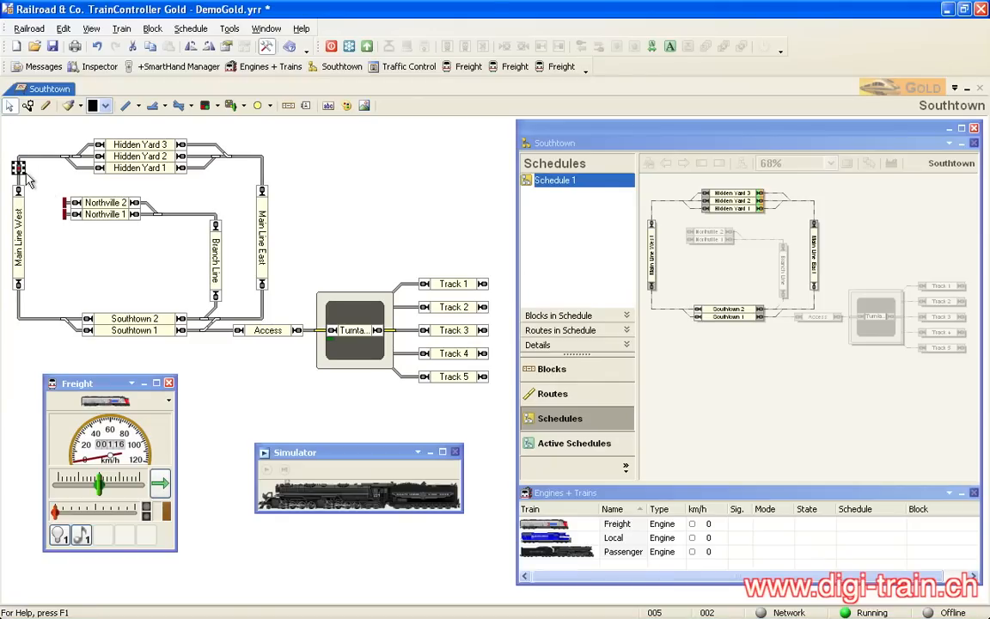
# - Name the signal placed above the Main Line West block "Signal entrée"
pyautogui.doubleClick(18, 166)
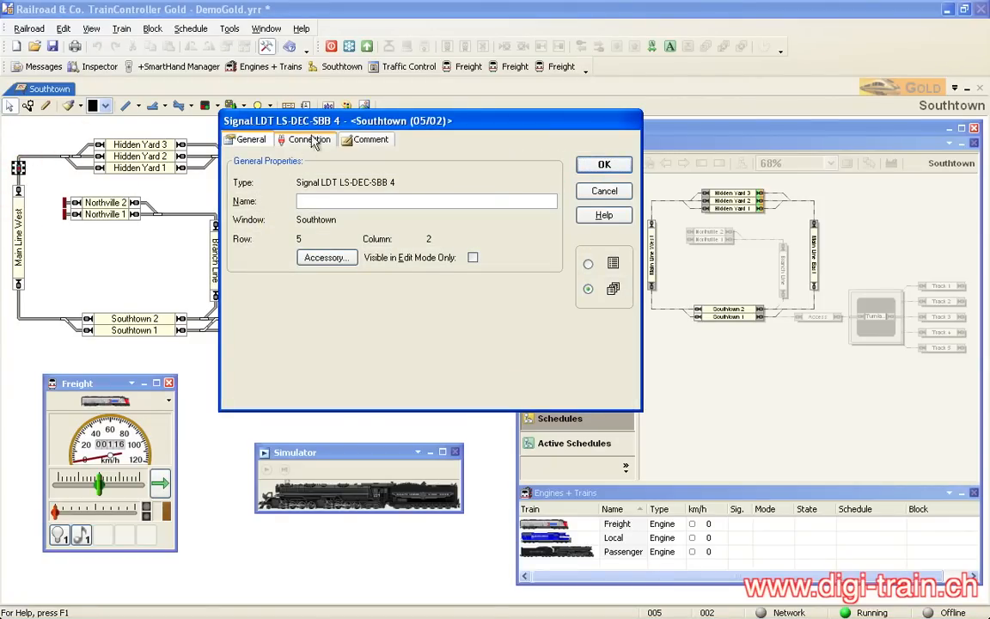
pyautogui.moveTo(328, 121); pyautogui.dragTo(299, 110)
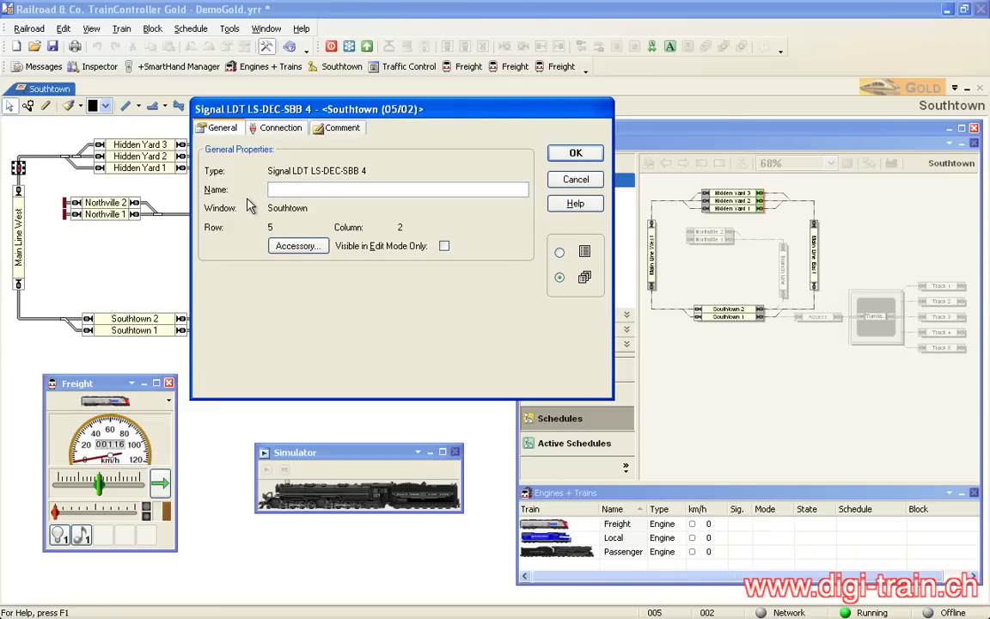
pyautogui.write('Sig')
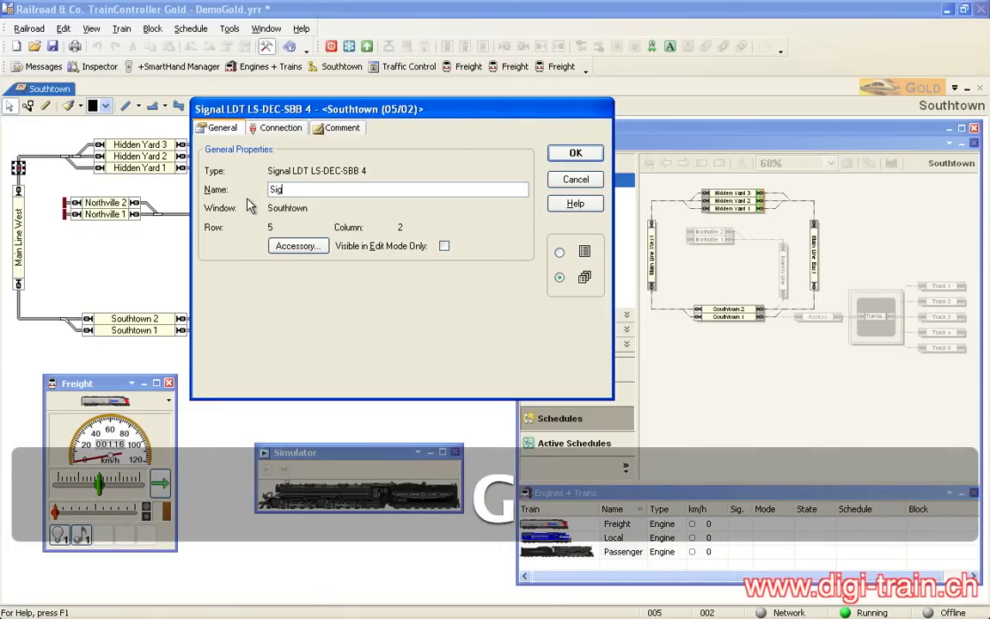
pyautogui.write('nal entrée')
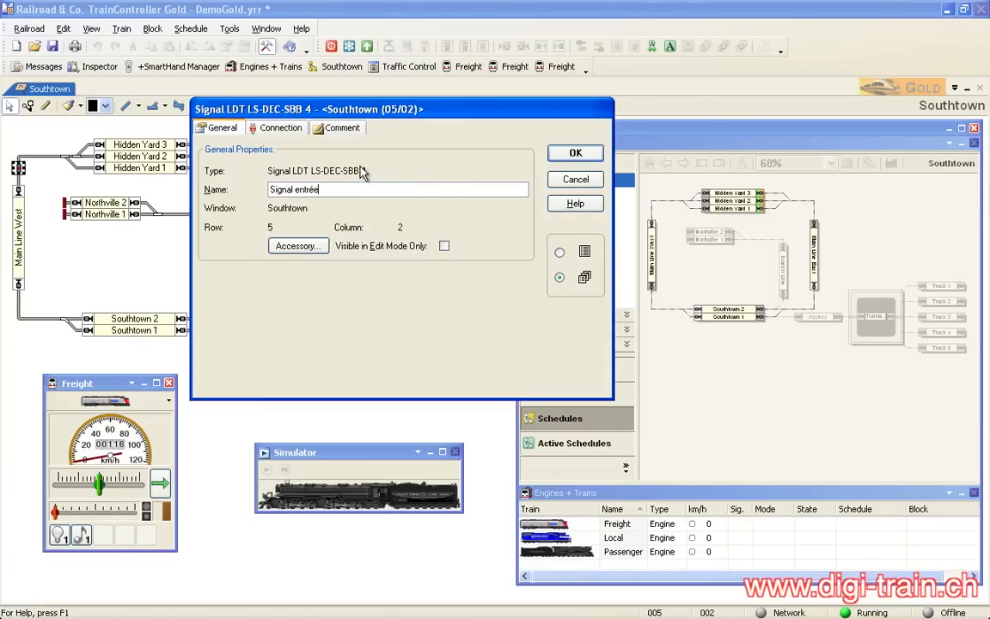
# - Set the base address of the signal's connection to 48
pyautogui.click(270, 133)
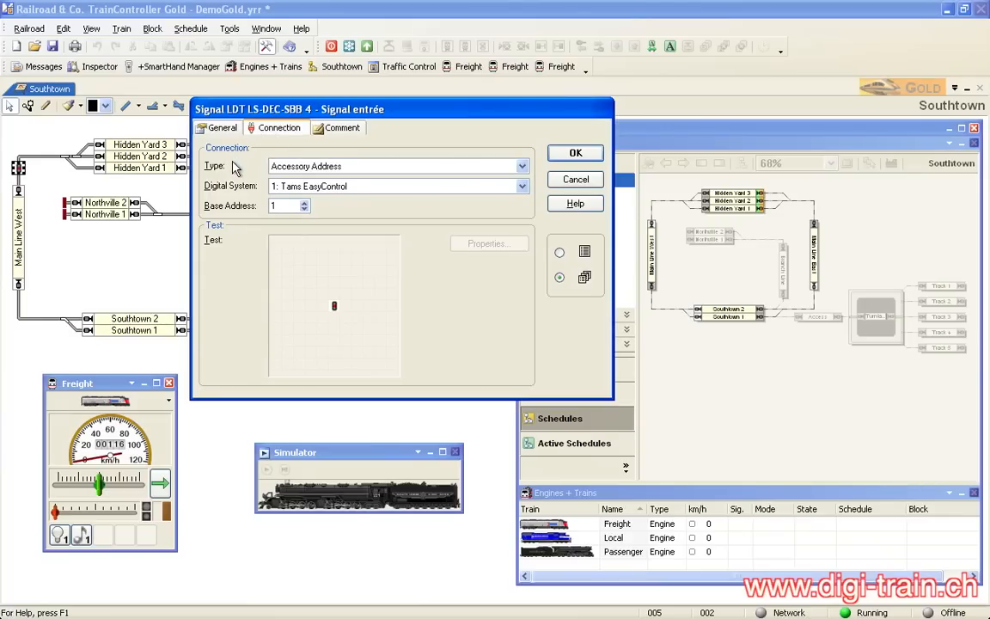
pyautogui.doubleClick(280, 206)
pyautogui.write('48')
# - Select the signal's switch in the connection test area and review its operations, trigger and condition settings
pyautogui.click(334, 309)
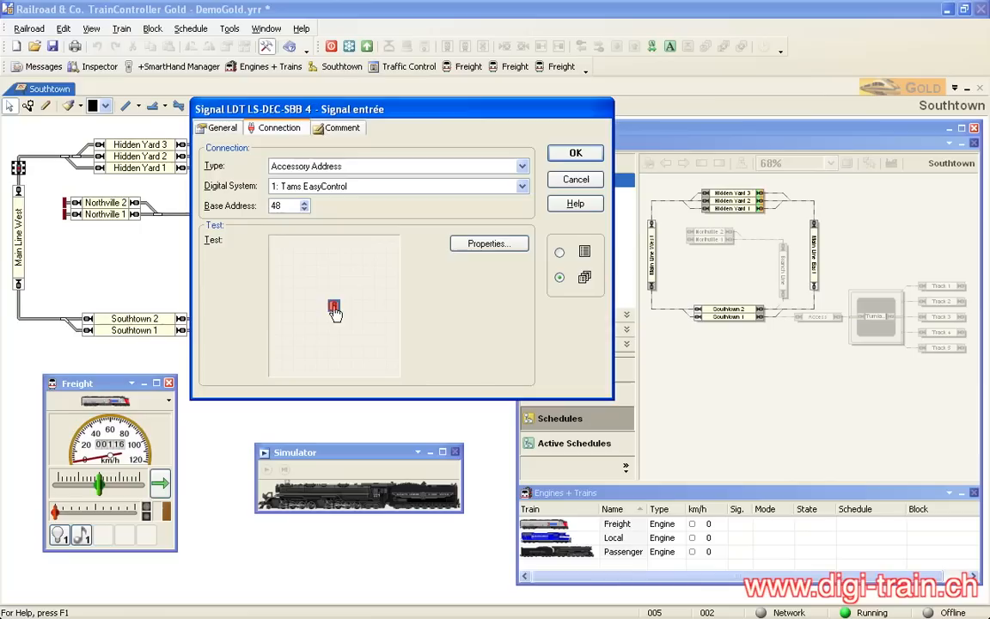
pyautogui.click(487, 244)
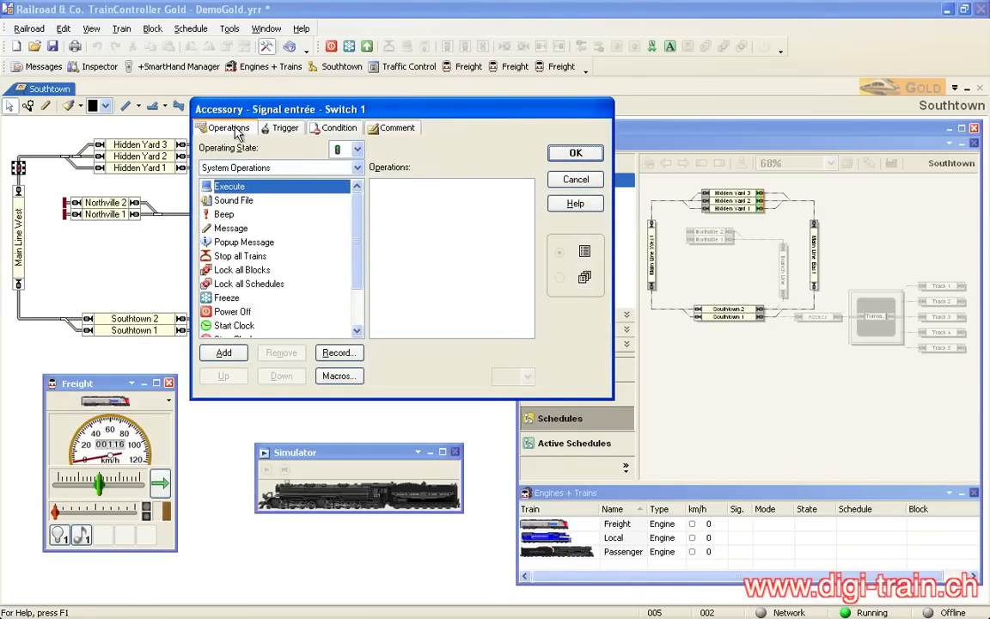
pyautogui.click(266, 129)
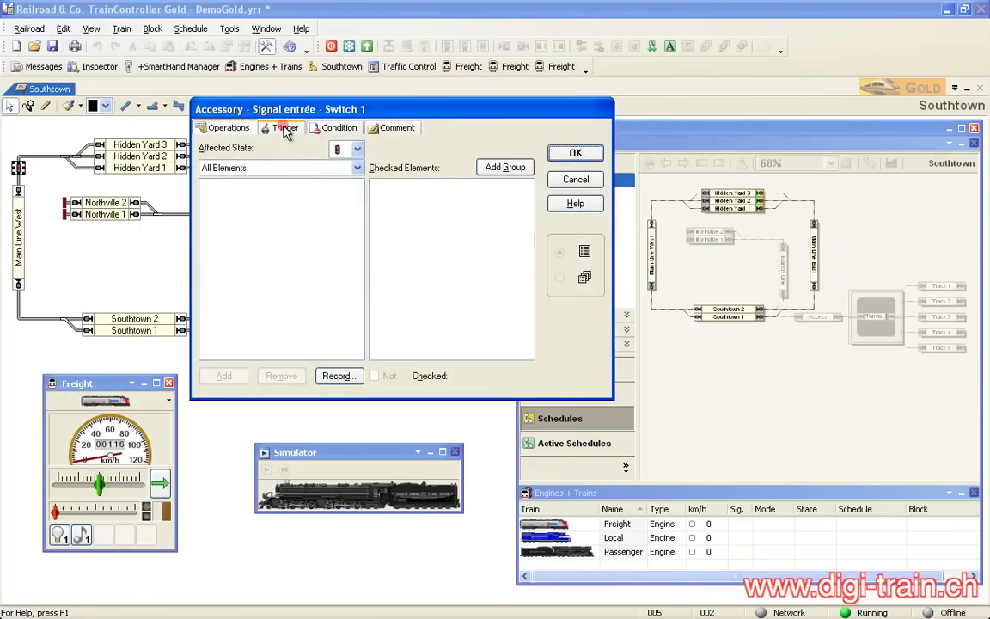
pyautogui.click(334, 128)
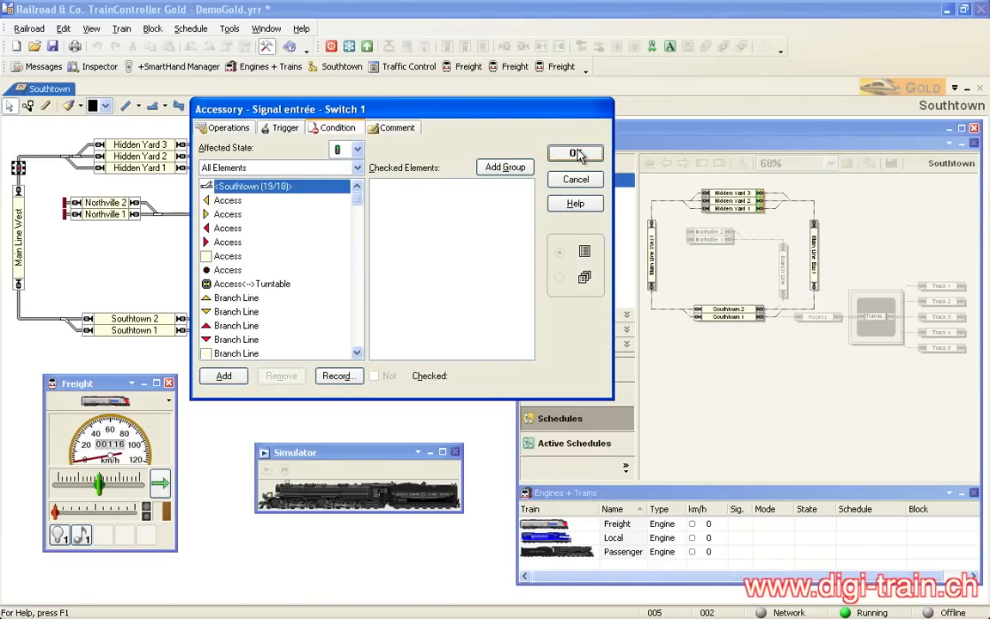
pyautogui.click(577, 153)
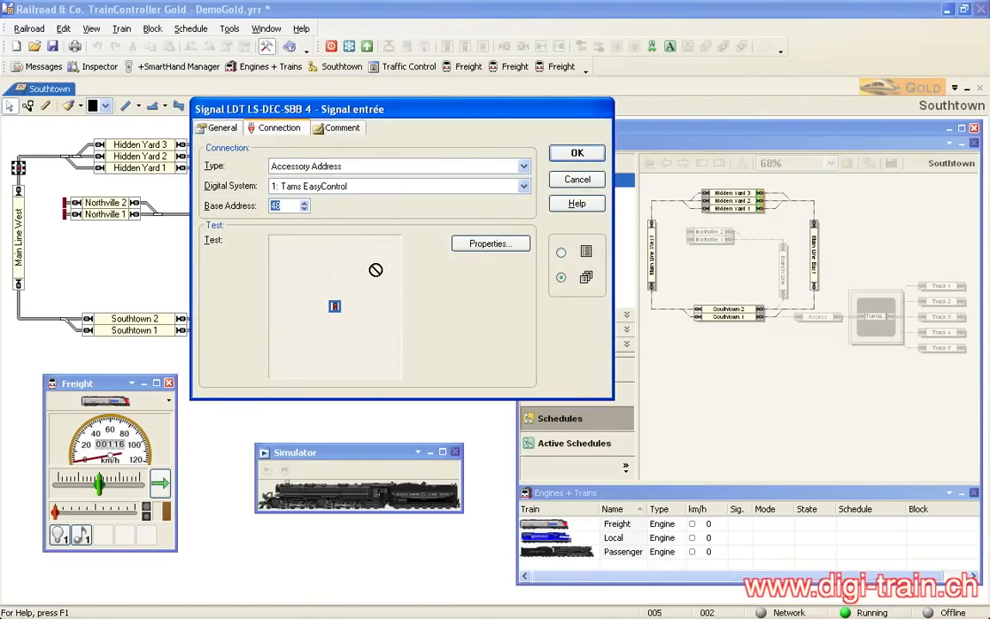